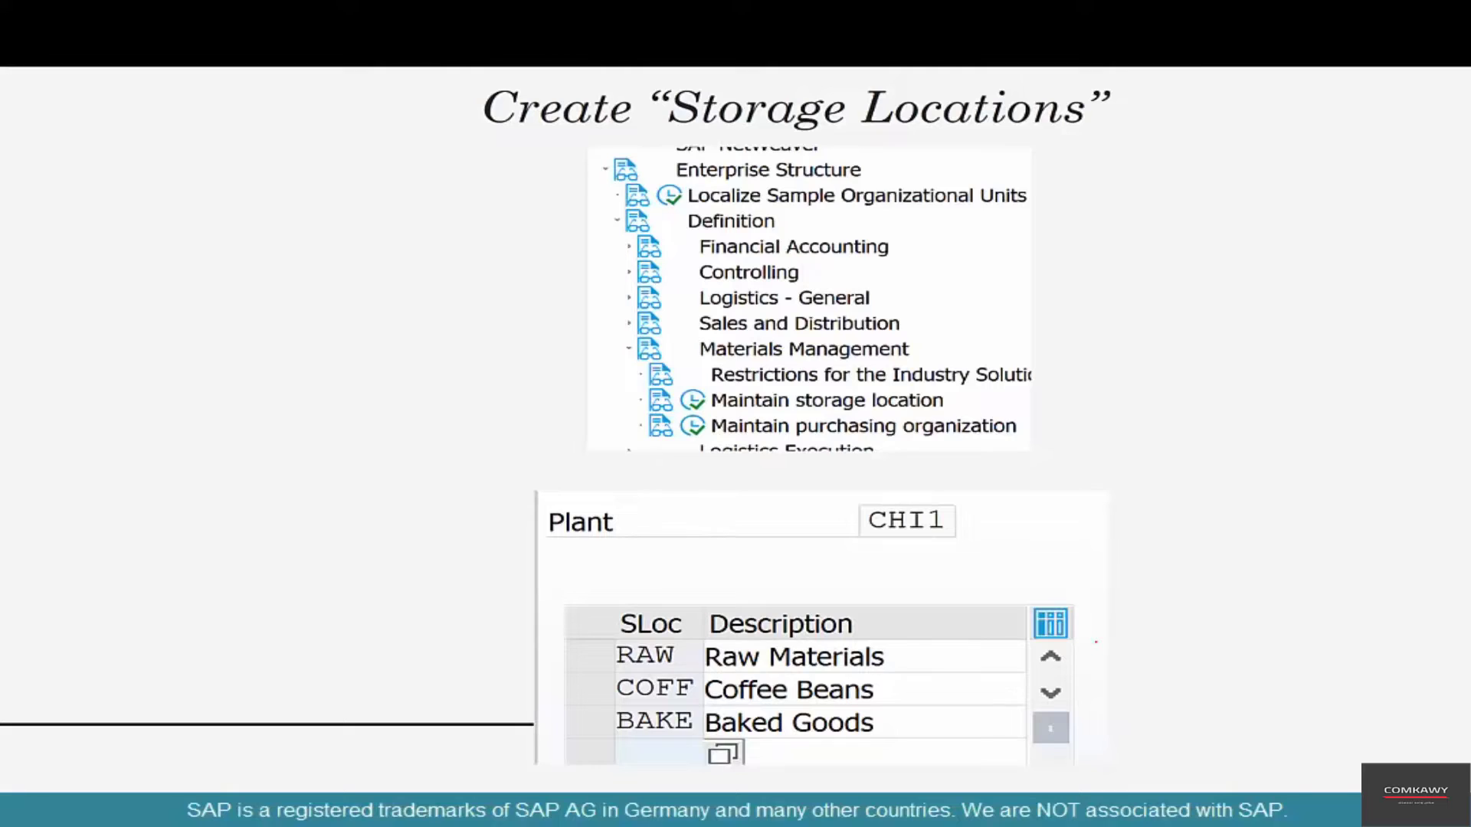
- Mark Materials Management, Enterprise Structure and Maintain storage location on the overview slide in red
{"action": "mouse_move", "coordinate": [979, 336]}
{"action": "left_mouse_down"}
{"action": "mouse_move", "coordinate": [922, 349]}
{"action": "mouse_move", "coordinate": [949, 353]}
{"action": "left_mouse_up"}
{"action": "left_click_drag", "start_coordinate": [886, 163], "coordinate": [890, 158]}
{"action": "mouse_move", "coordinate": [956, 404]}
{"action": "left_mouse_down"}
{"action": "mouse_move", "coordinate": [1012, 397]}
{"action": "mouse_move", "coordinate": [950, 404]}
{"action": "mouse_move", "coordinate": [977, 411]}
{"action": "left_mouse_up"}
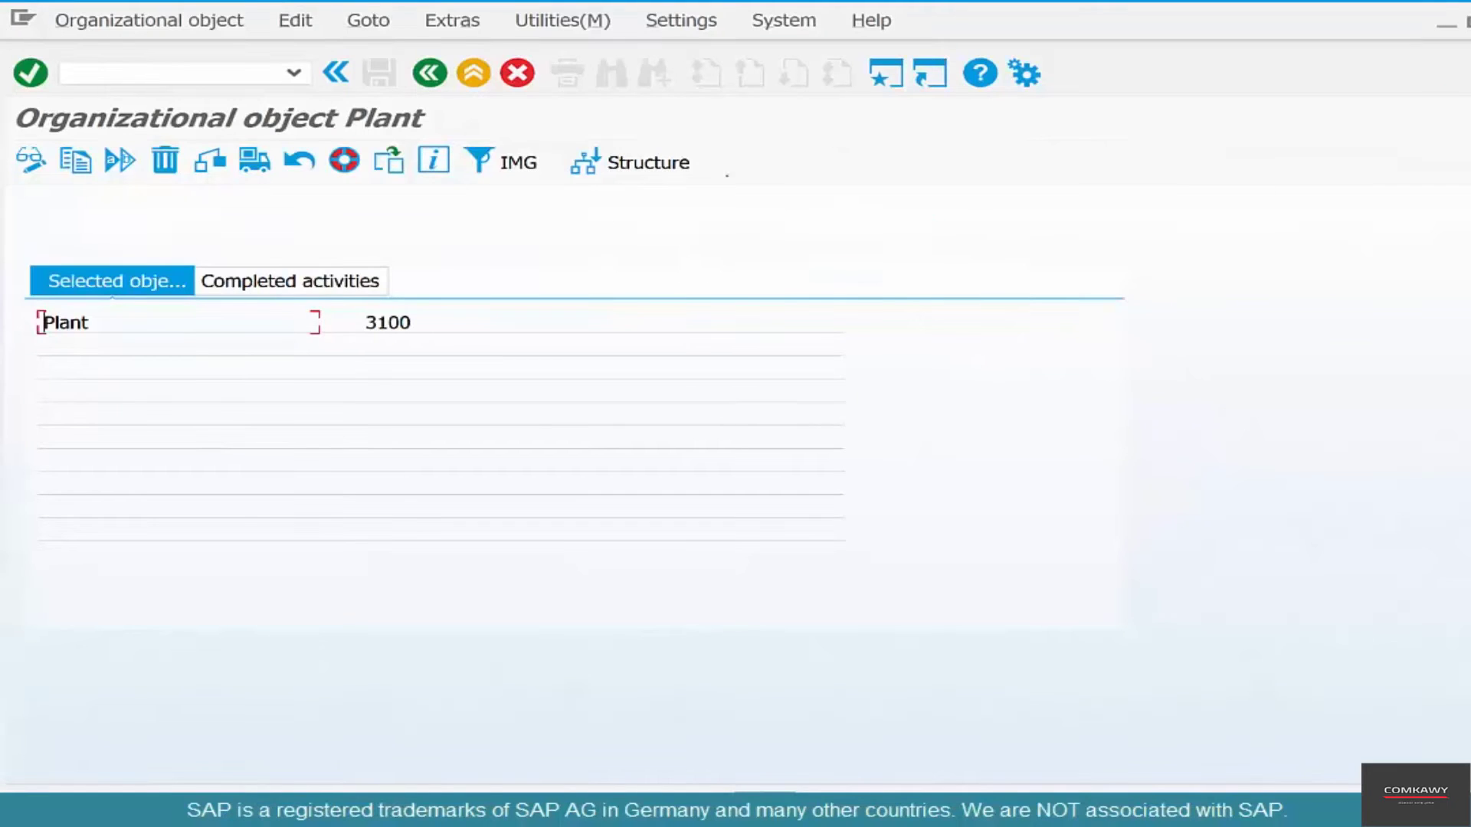
- Return to the IMG, run Materials Management's Maintain storage location, and enter work area CHI1
{"action": "left_click", "coordinate": [429, 72]}
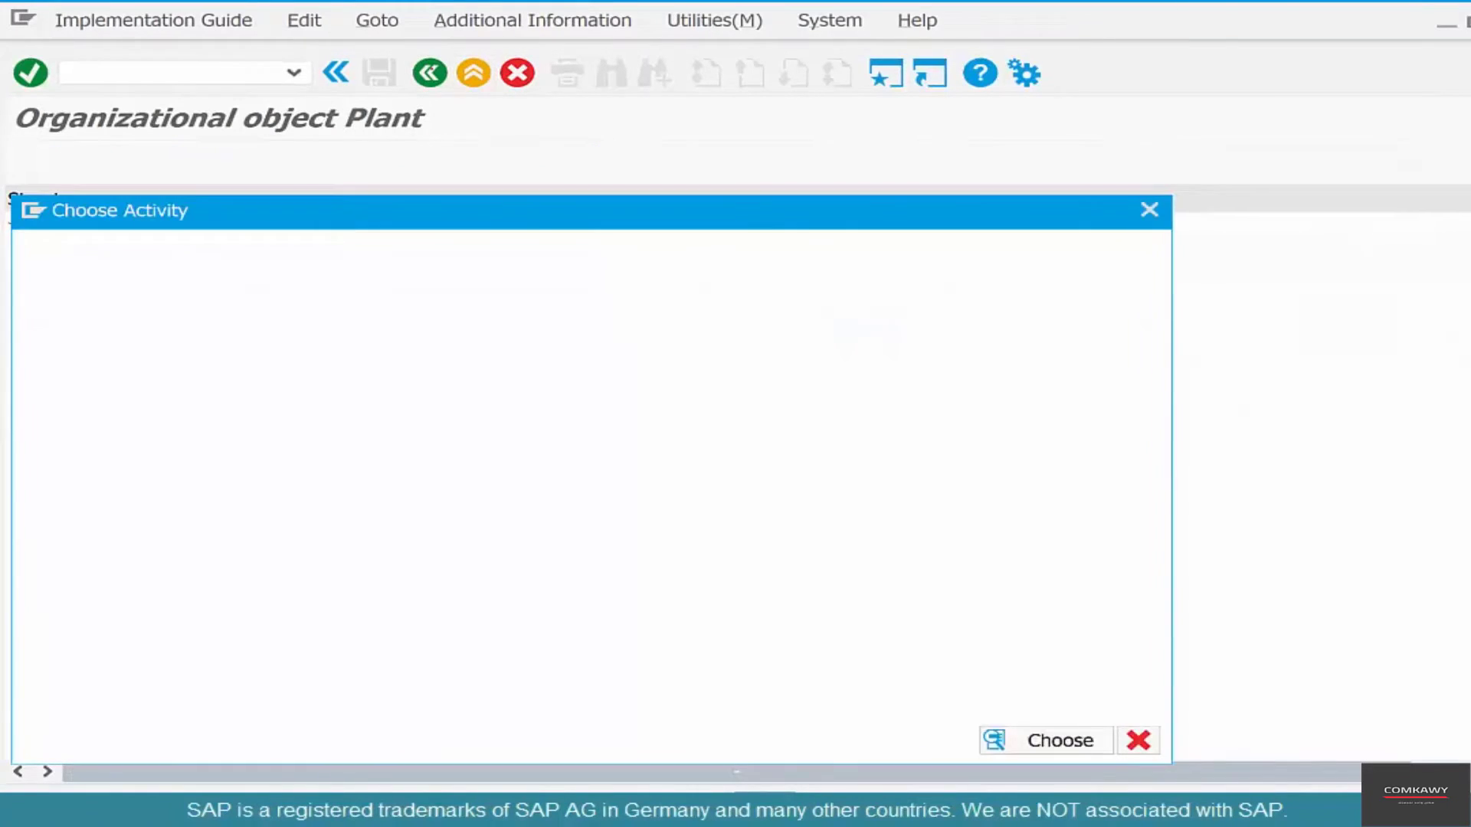
{"action": "left_click", "coordinate": [1138, 740]}
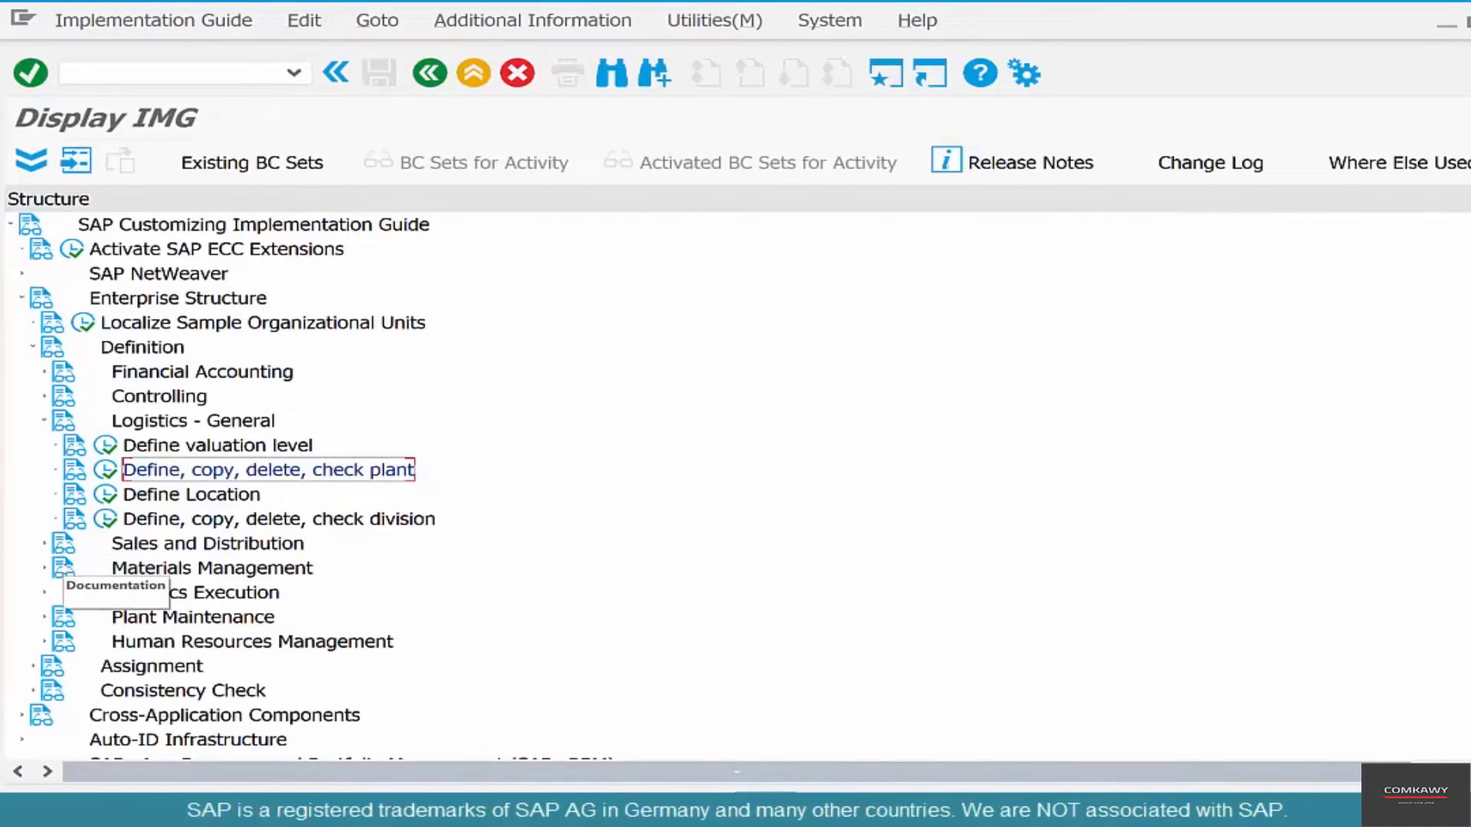
{"action": "left_click", "coordinate": [44, 568]}
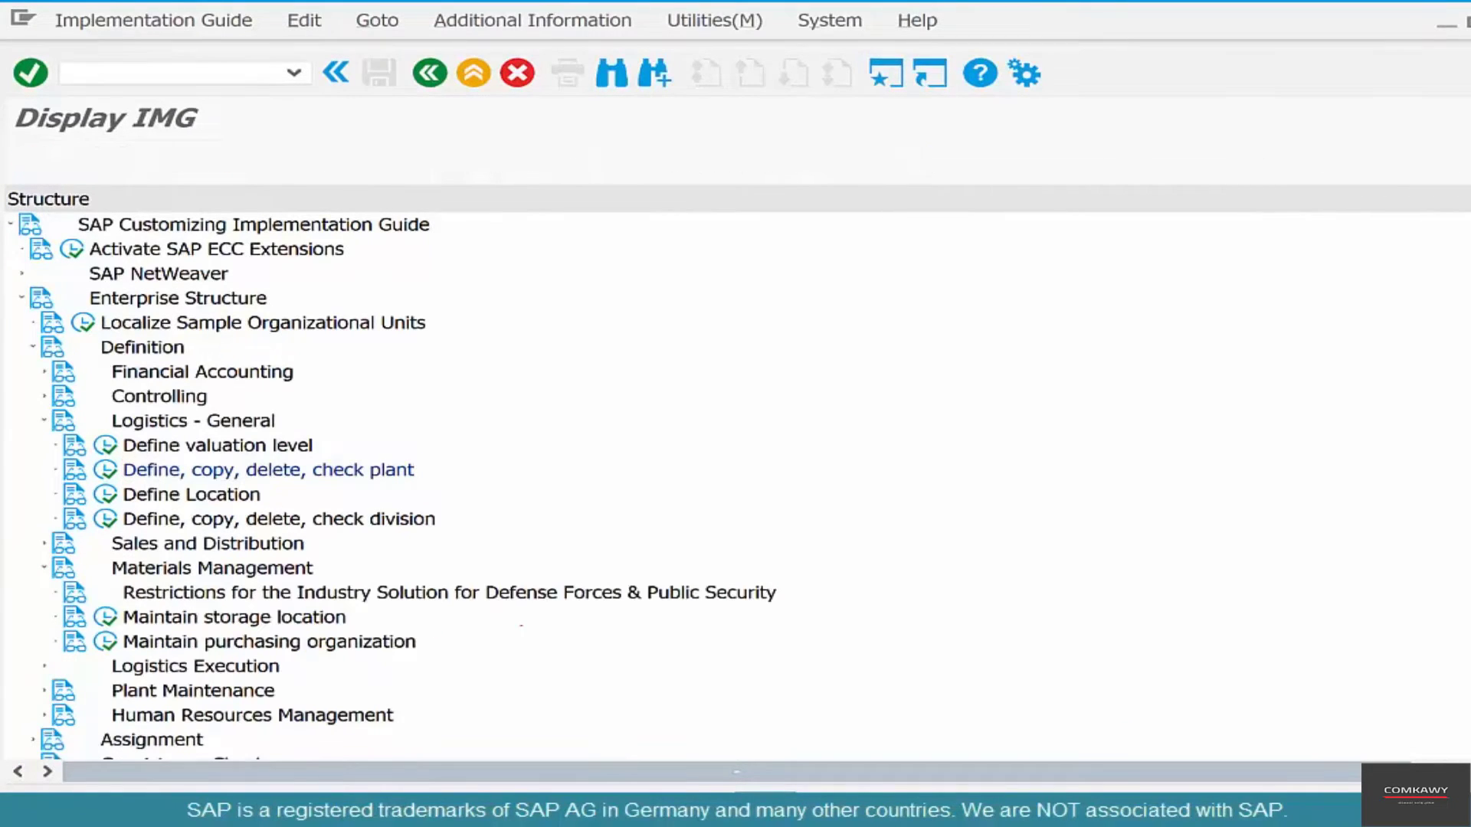
{"action": "left_click", "coordinate": [106, 617]}
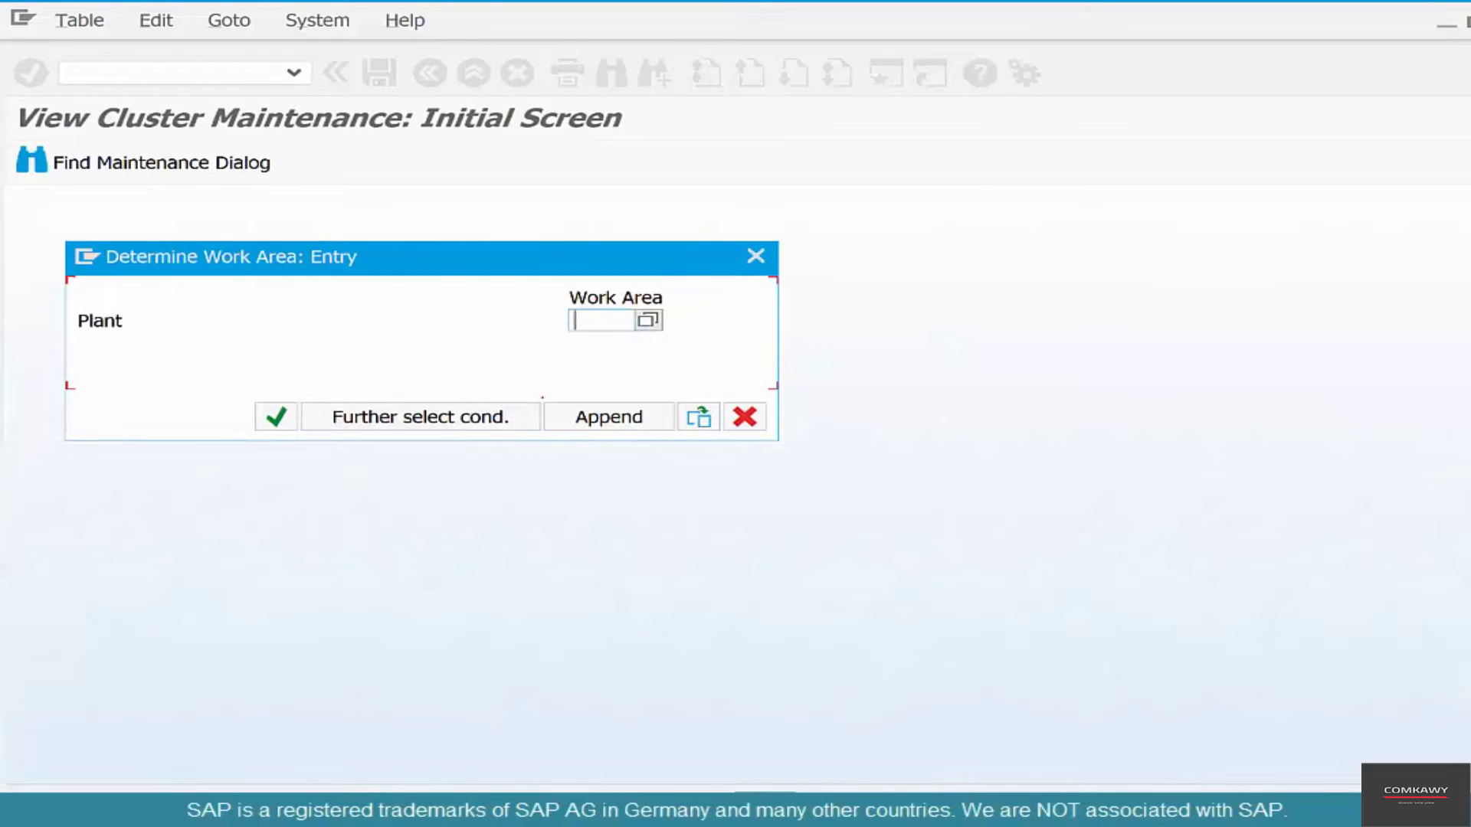
{"action": "type", "text": "chil"}
- Confirm work area CHI1 and delete the eight copied storage locations 0088 through VMI2
{"action": "left_click", "coordinate": [276, 417]}
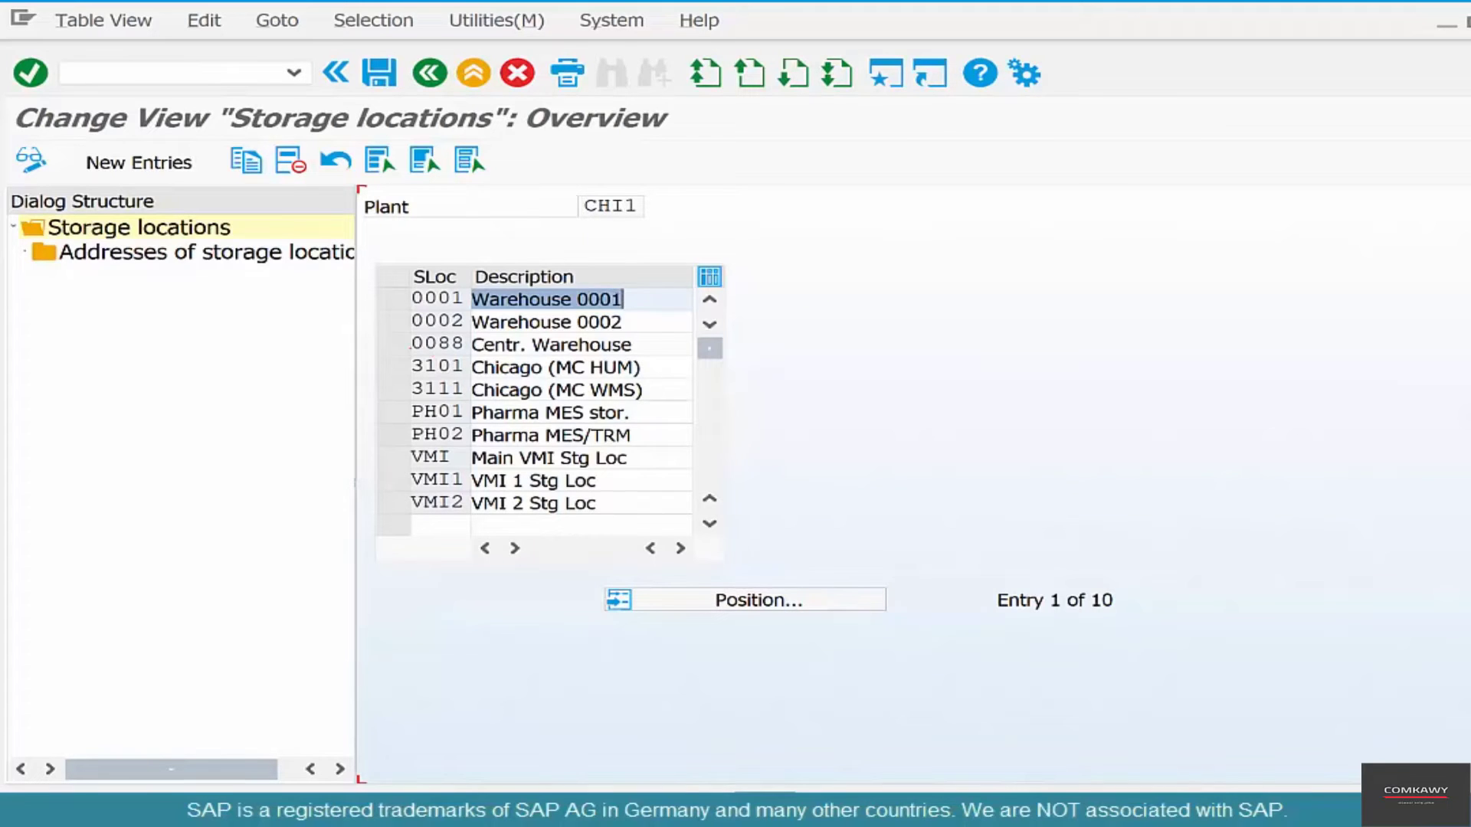
{"action": "left_click_drag", "start_coordinate": [392, 344], "coordinate": [483, 502]}
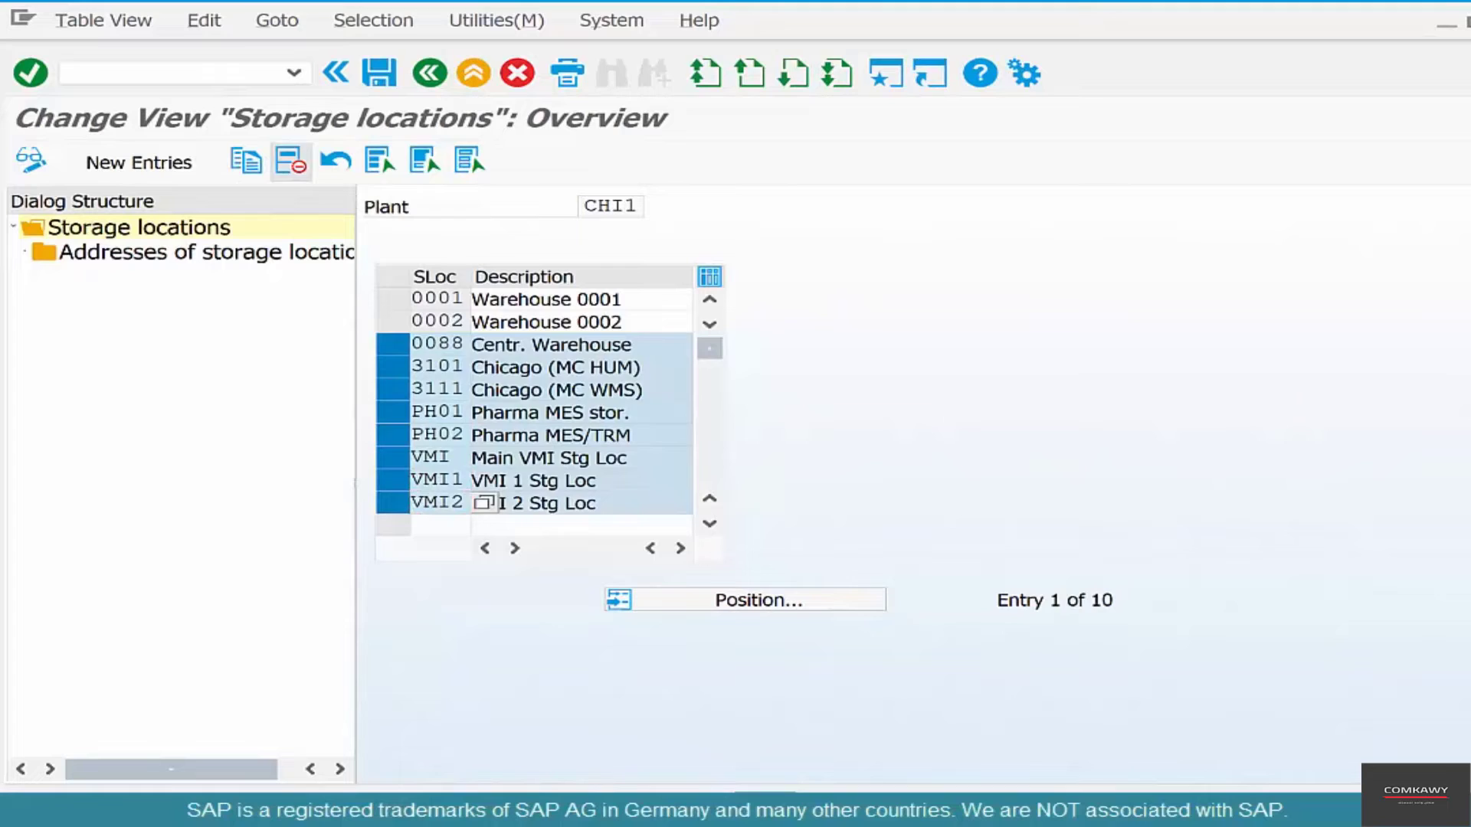
{"action": "left_click", "coordinate": [291, 162]}
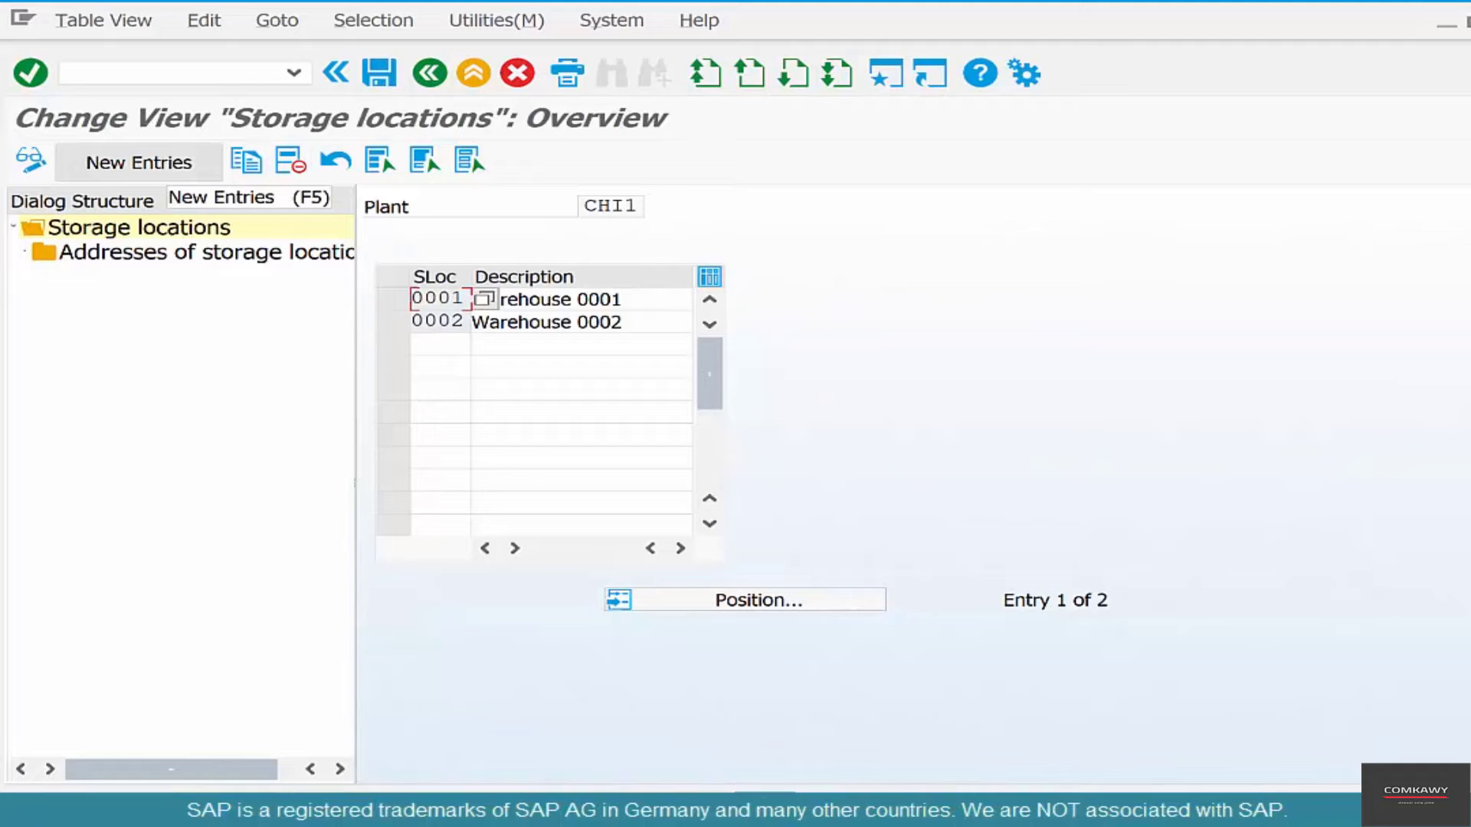
- Add a new entry RAW with description Raw Materials
{"action": "left_click", "coordinate": [138, 162]}
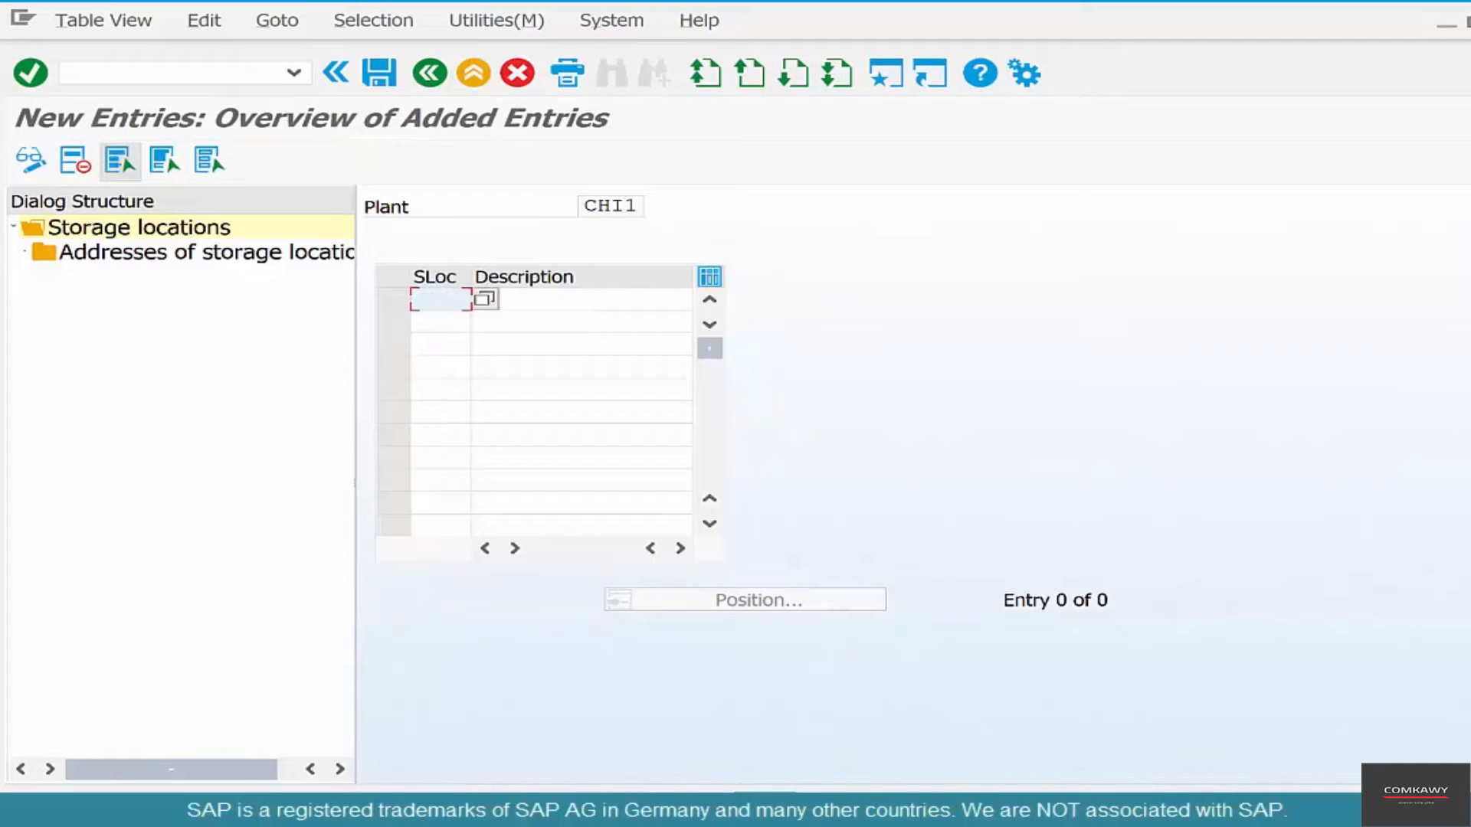
{"action": "type", "text": "RAW"}
{"action": "left_click", "coordinate": [490, 299]}
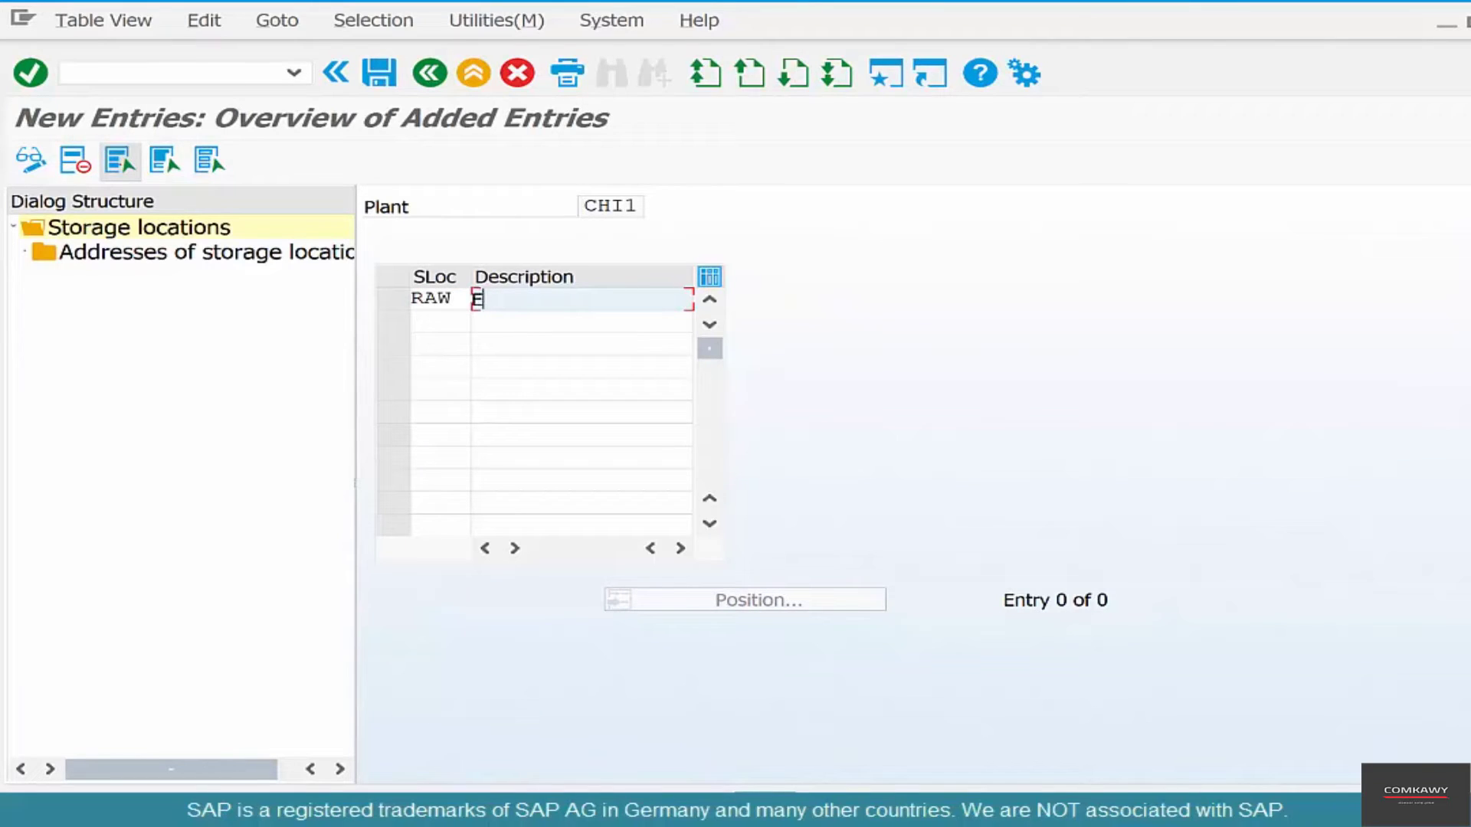
{"action": "key", "text": "BackSpace"}
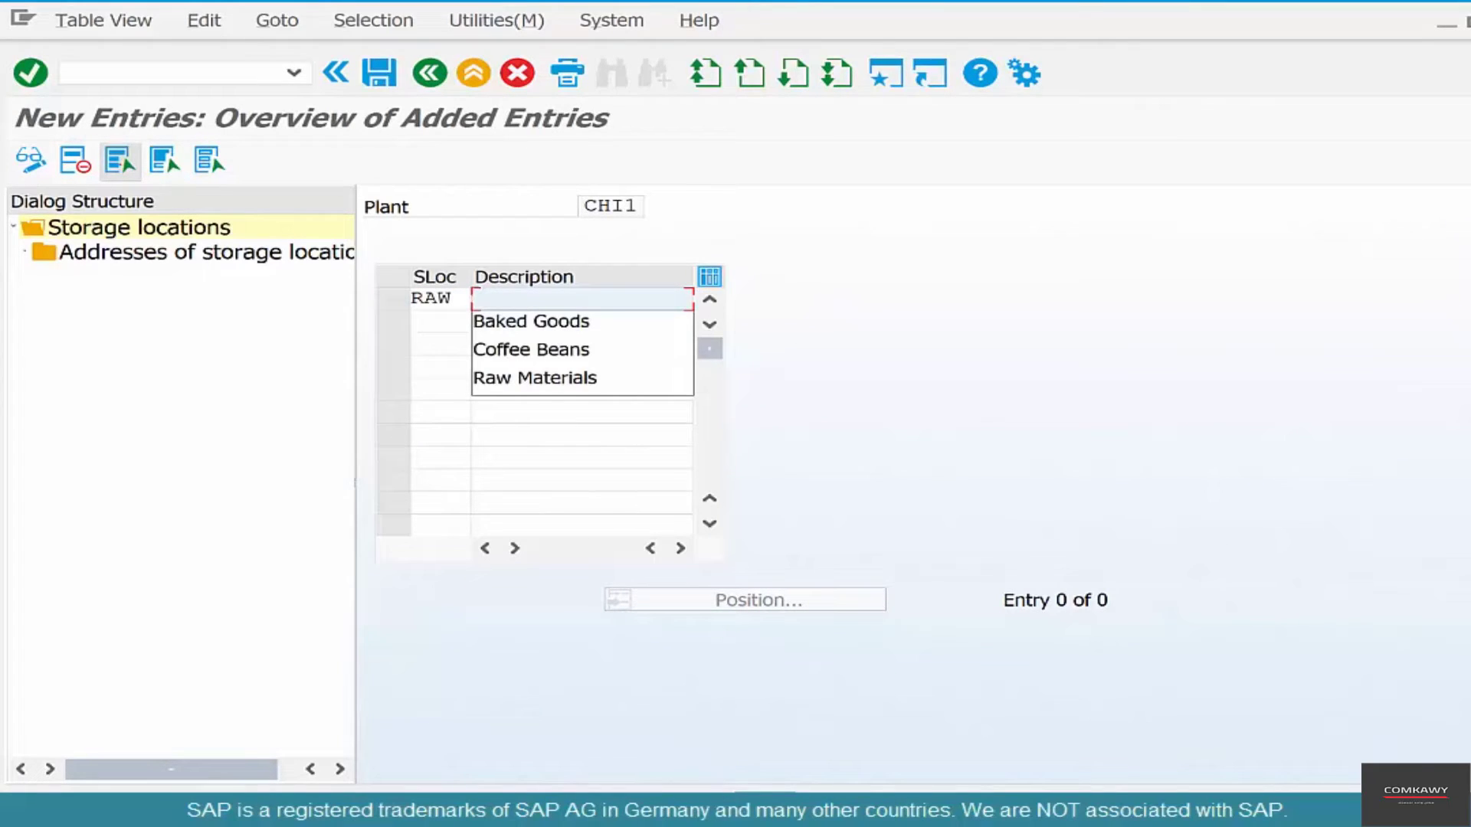
{"action": "key", "text": "Down"}
{"action": "key", "text": "Down"}
{"action": "key", "text": "Down"}
{"action": "key", "text": "Return"}
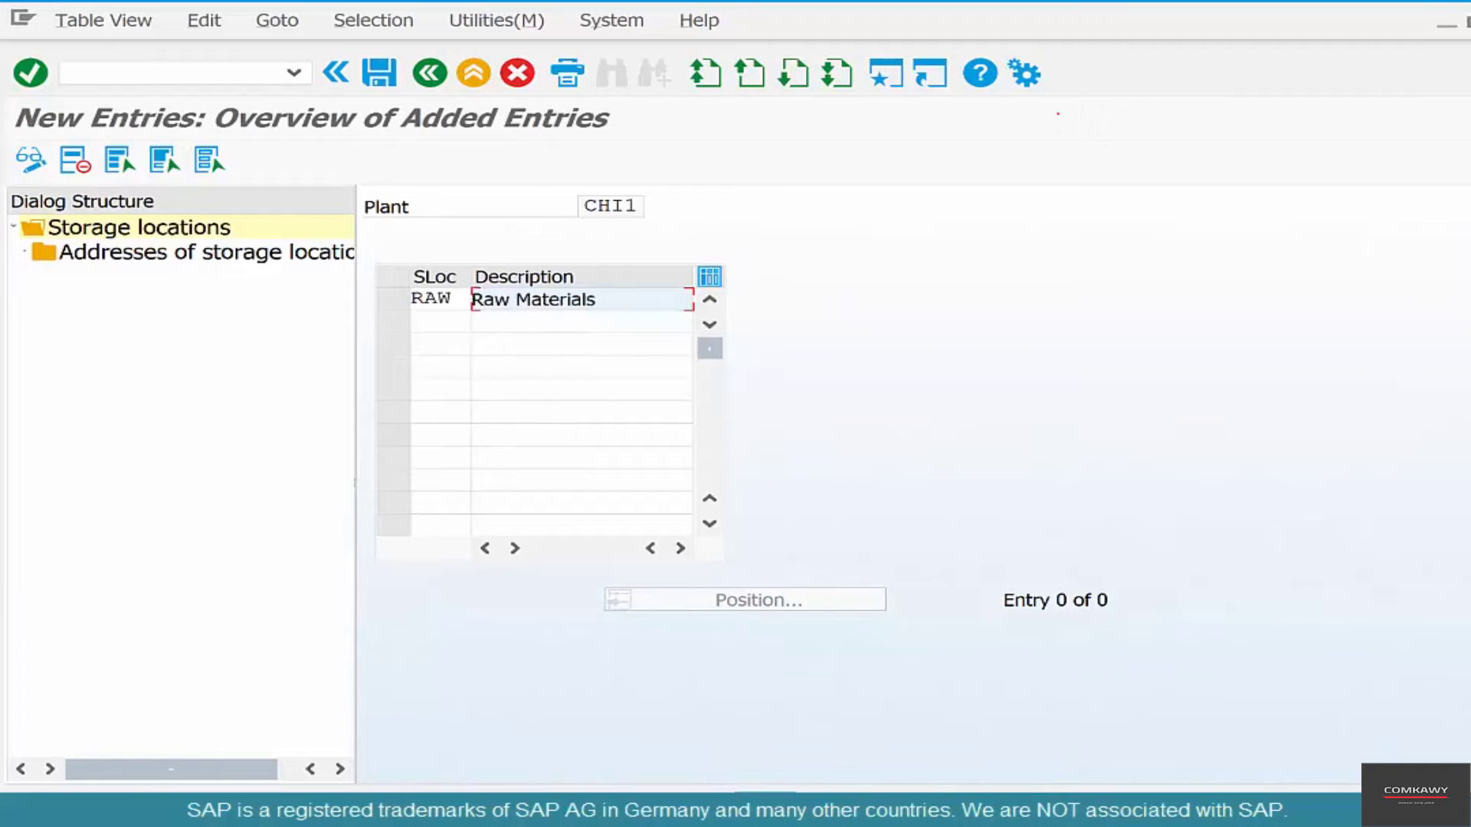
- Add the second storage location COFF with description Coffee Beans
{"action": "left_click", "coordinate": [440, 321]}
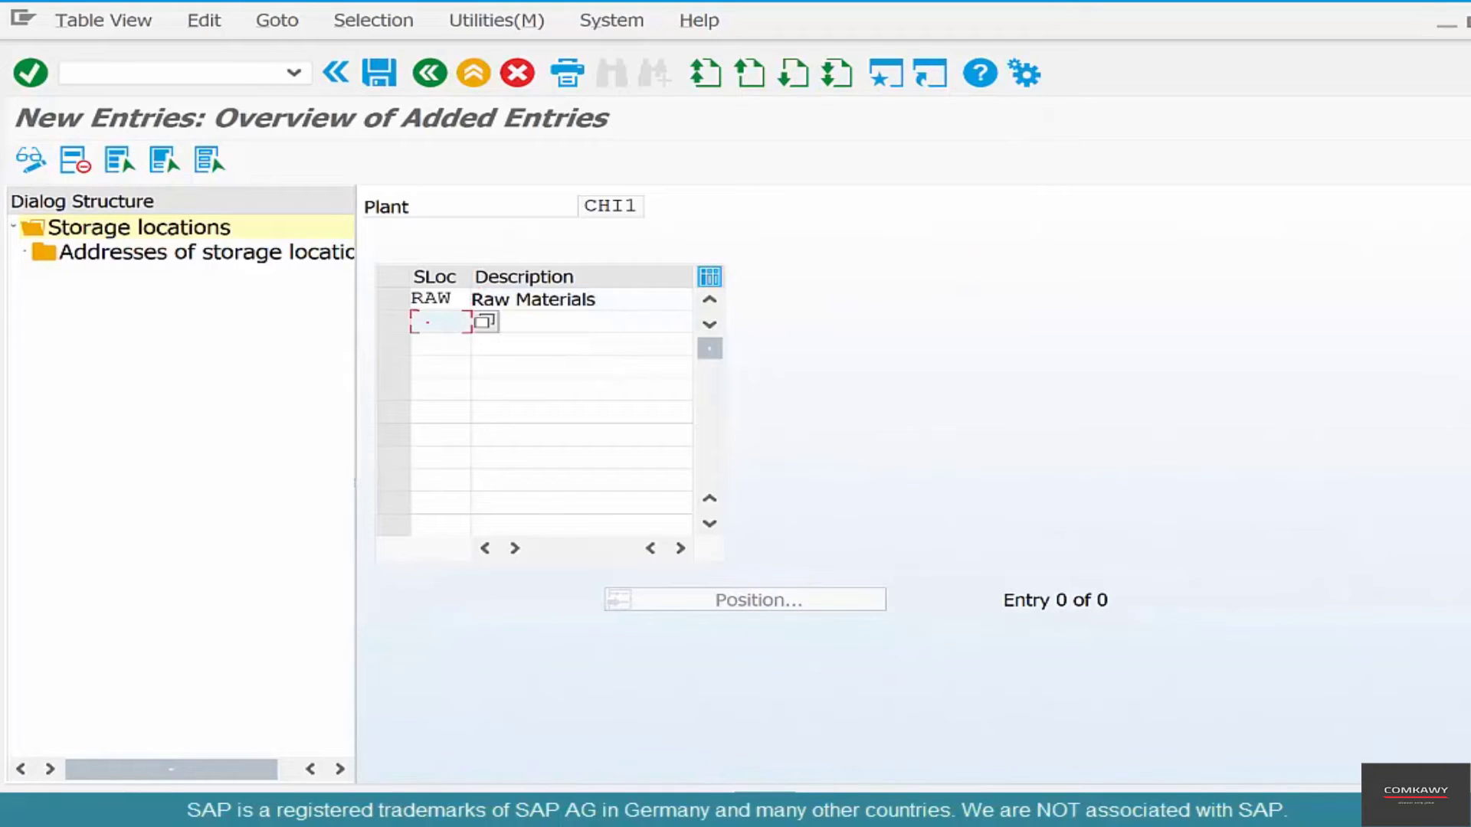
{"action": "type", "text": "C"}
{"action": "key", "text": "Down"}
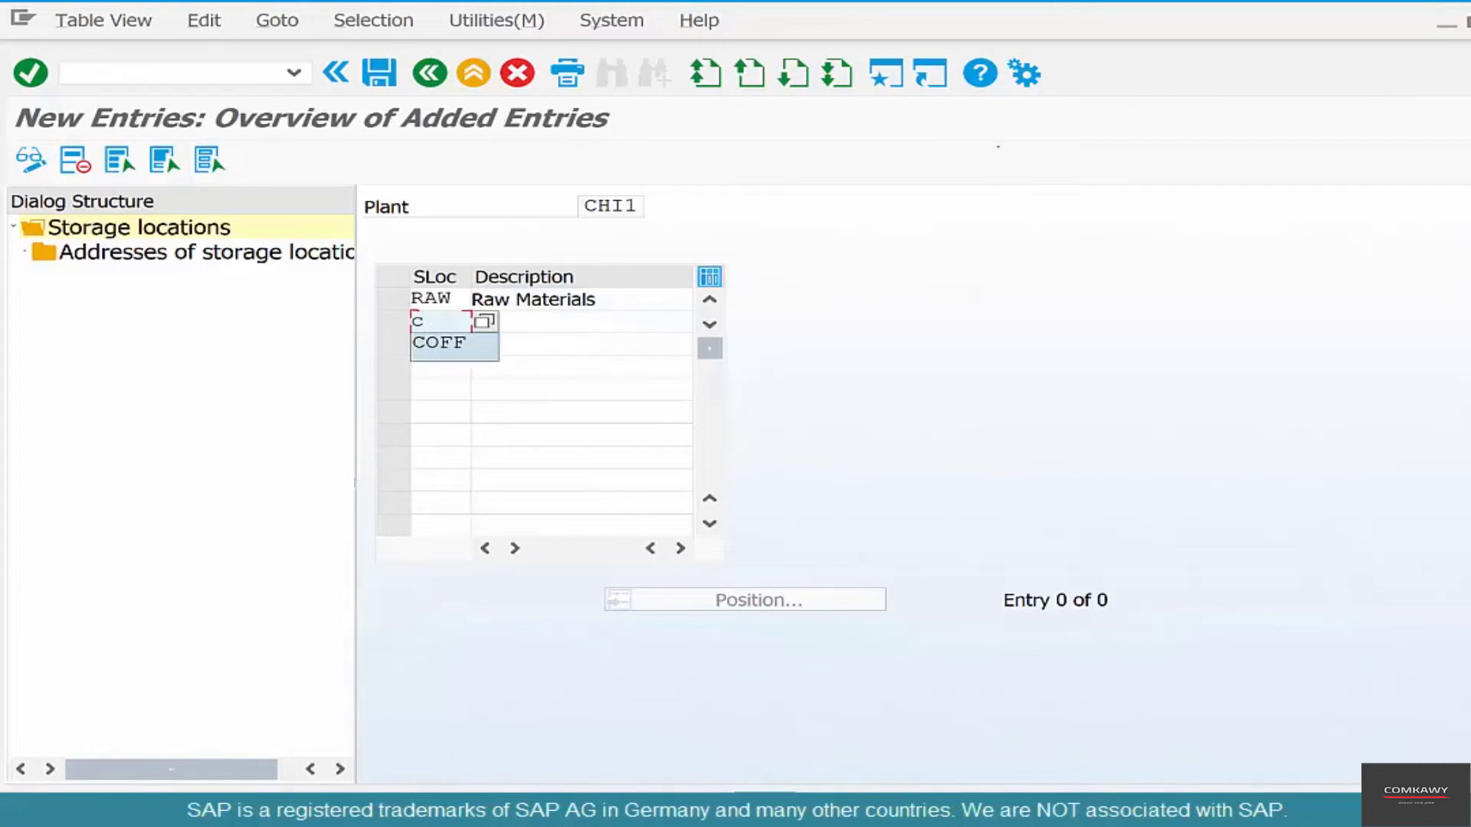
{"action": "key", "text": "Return"}
{"action": "left_click", "coordinate": [583, 322]}
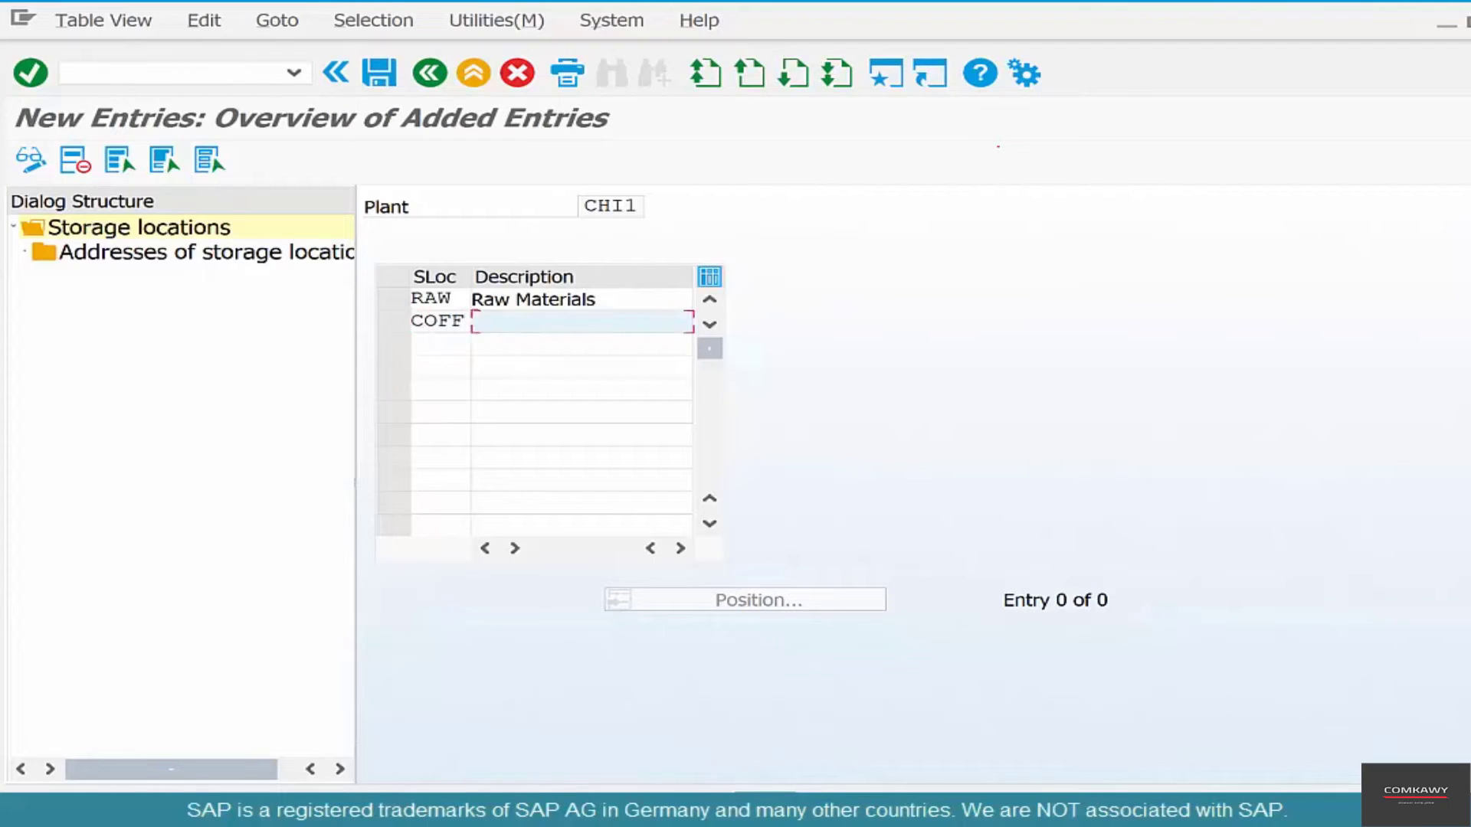
{"action": "type", "text": "C"}
{"action": "key", "text": "Down"}
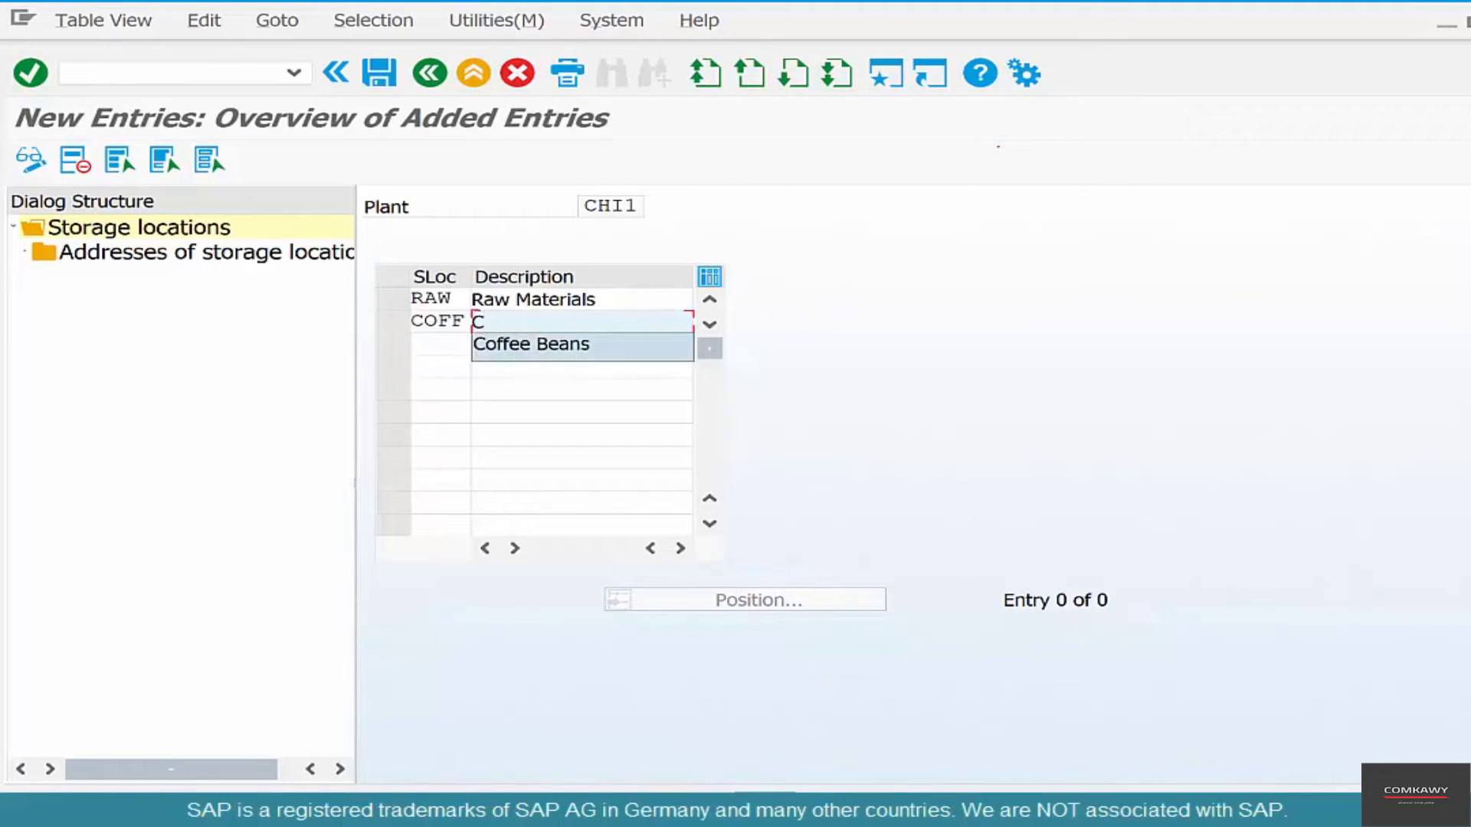
{"action": "key", "text": "Return"}
- Add the third storage location BAKE with description Baked Goods and confirm the entries
{"action": "left_click", "coordinate": [440, 344]}
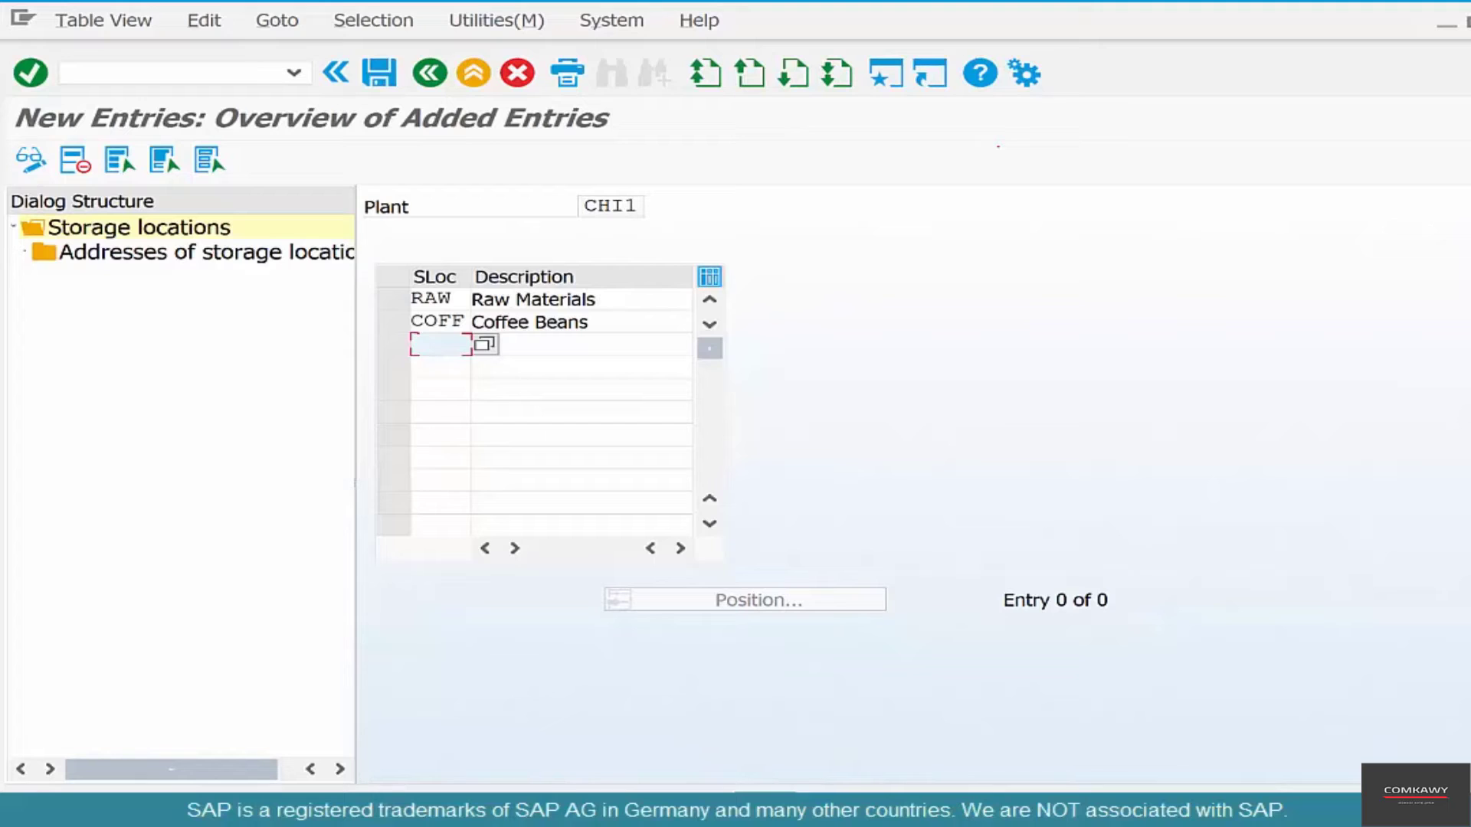
{"action": "type", "text": "B"}
{"action": "key", "text": "Down"}
{"action": "key", "text": "Tab"}
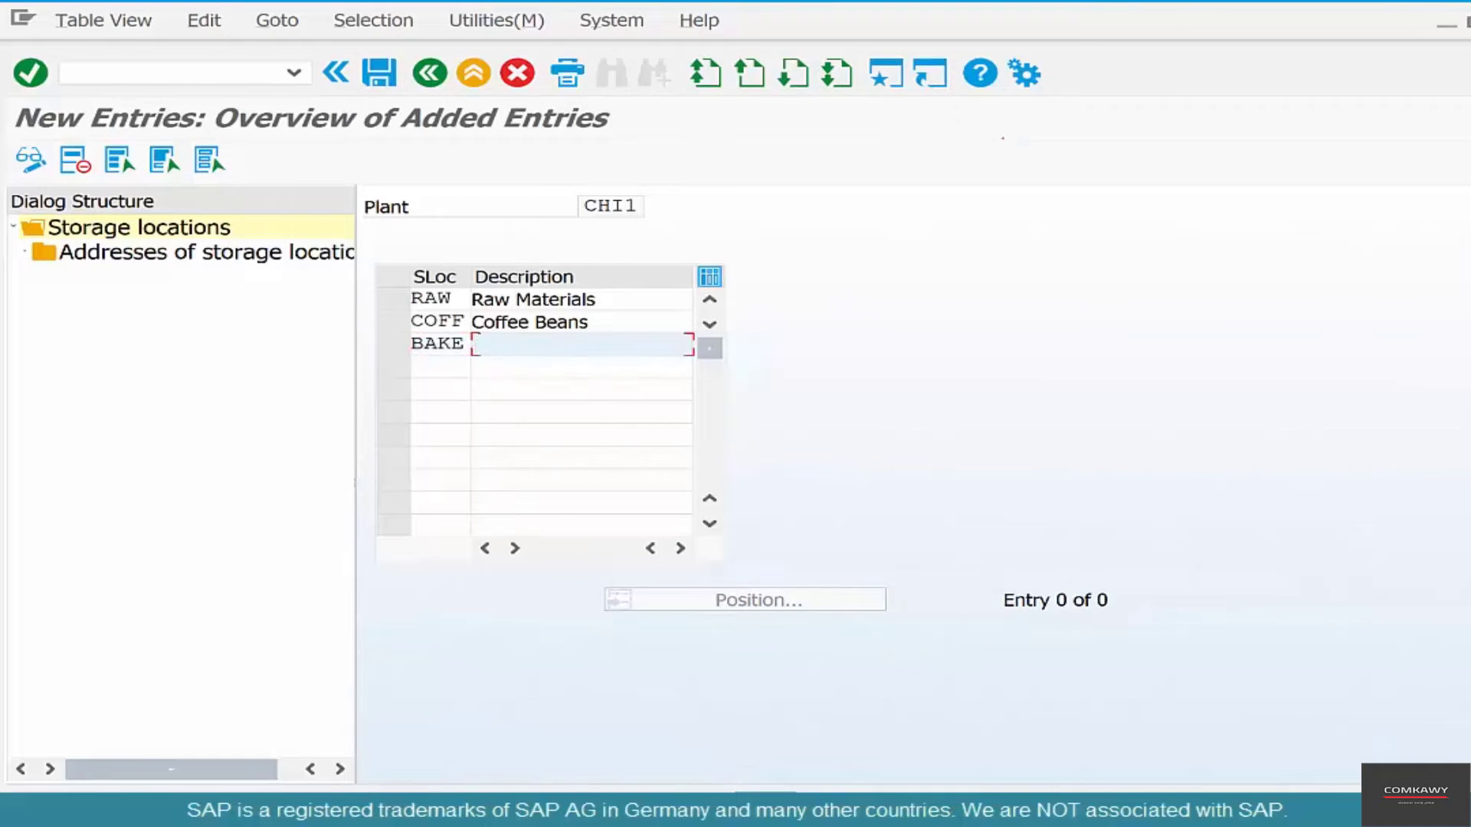
{"action": "type", "text": "B"}
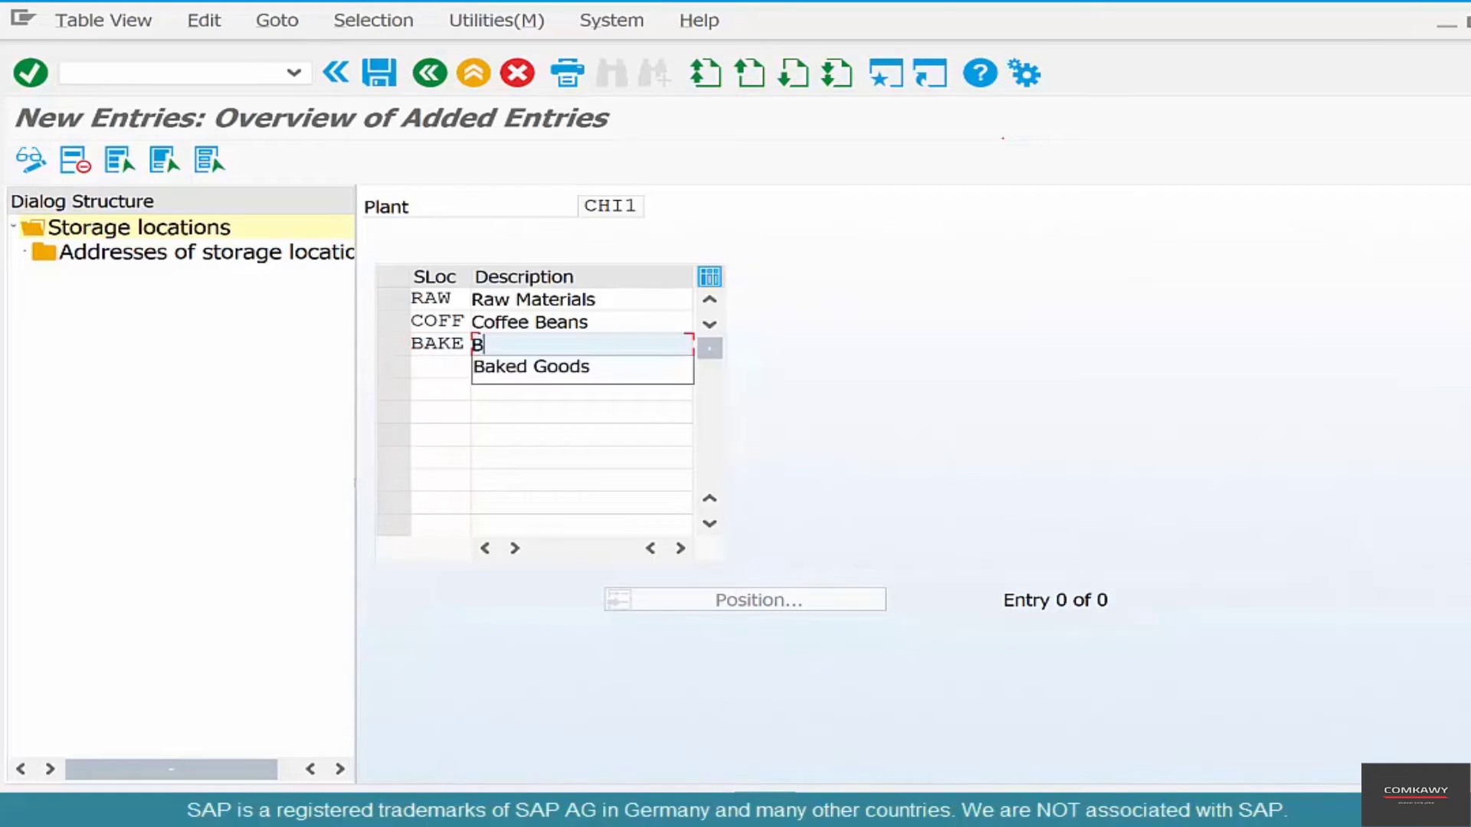
{"action": "key", "text": "Down"}
{"action": "key", "text": "Return"}
{"action": "key", "text": "Return"}
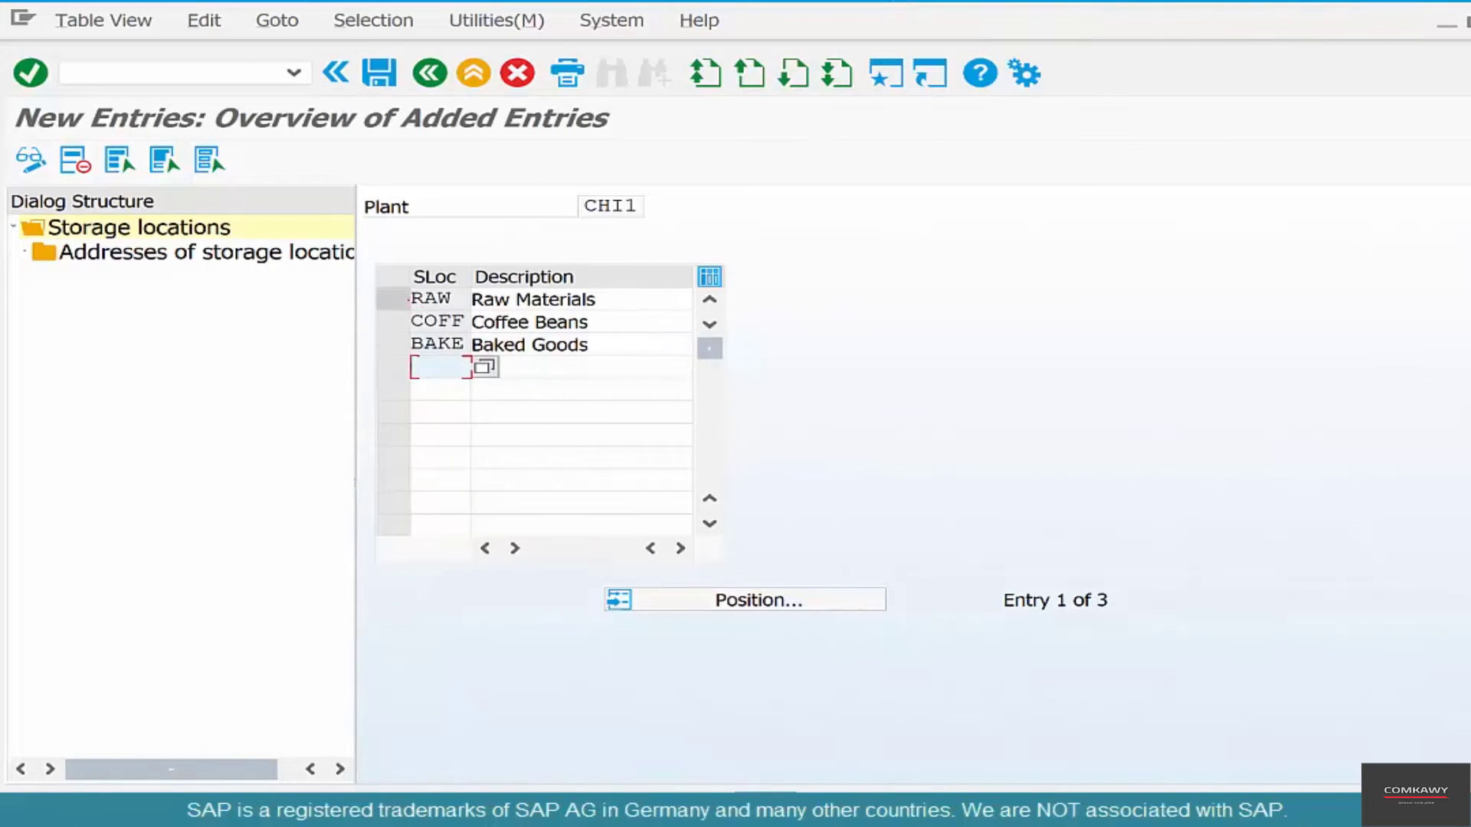
- Save the entries under new customizing request 'Create Storage Locations RAW, COFF, BAKE for Plant CHI1'
{"action": "left_click", "coordinate": [393, 298]}
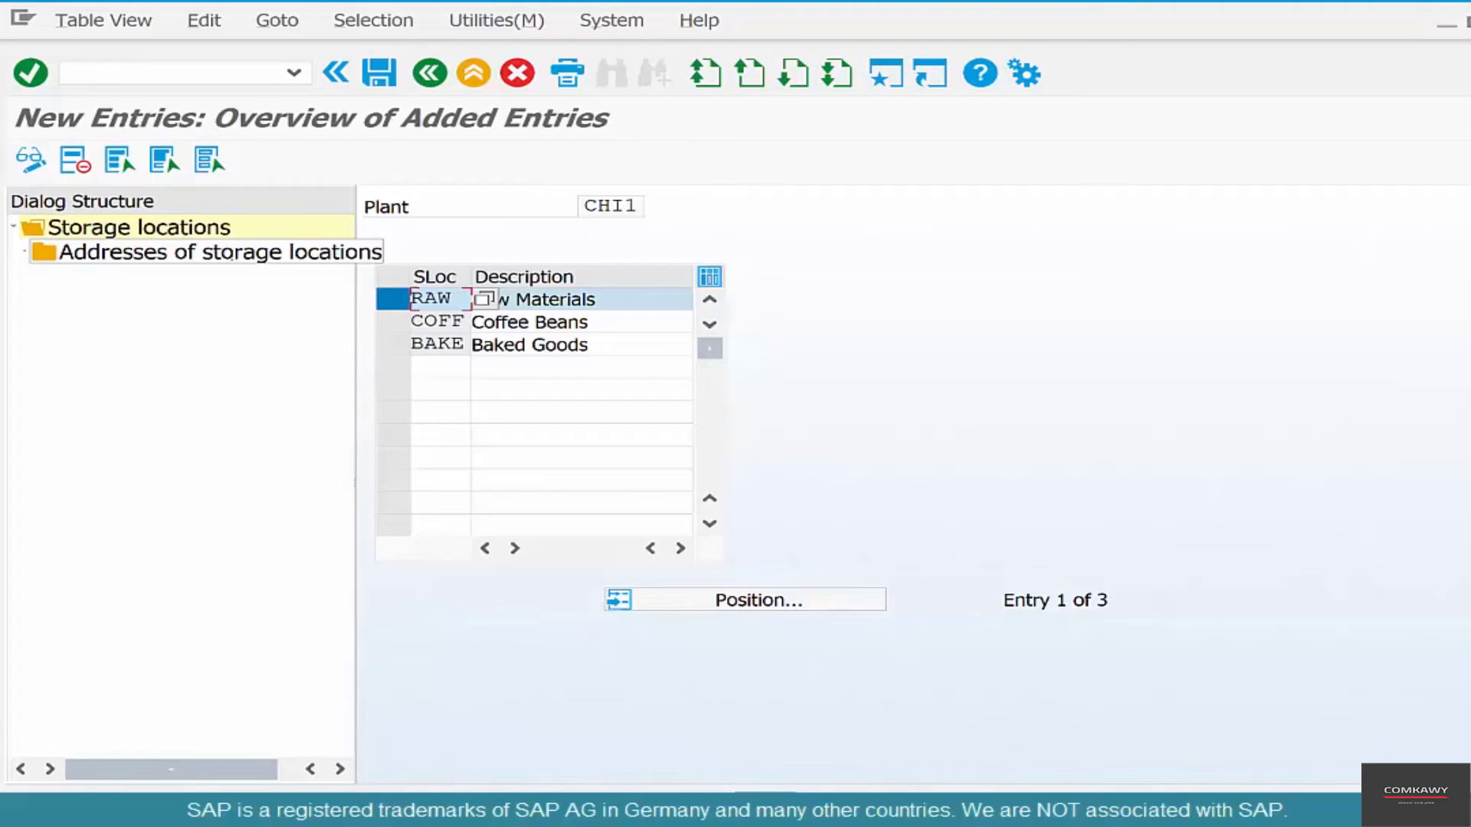
{"action": "left_click", "coordinate": [379, 73]}
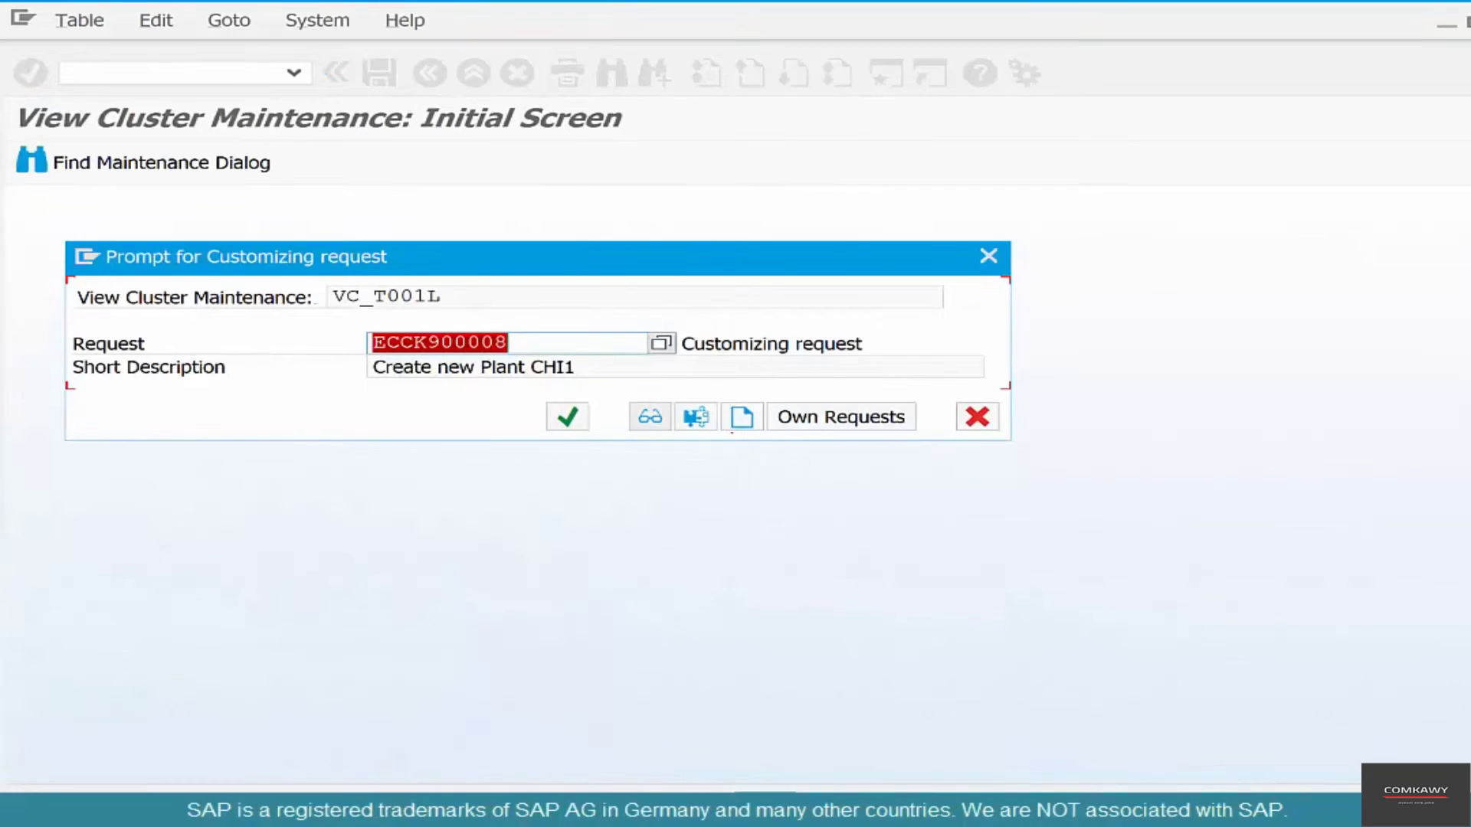
{"action": "left_click", "coordinate": [741, 417]}
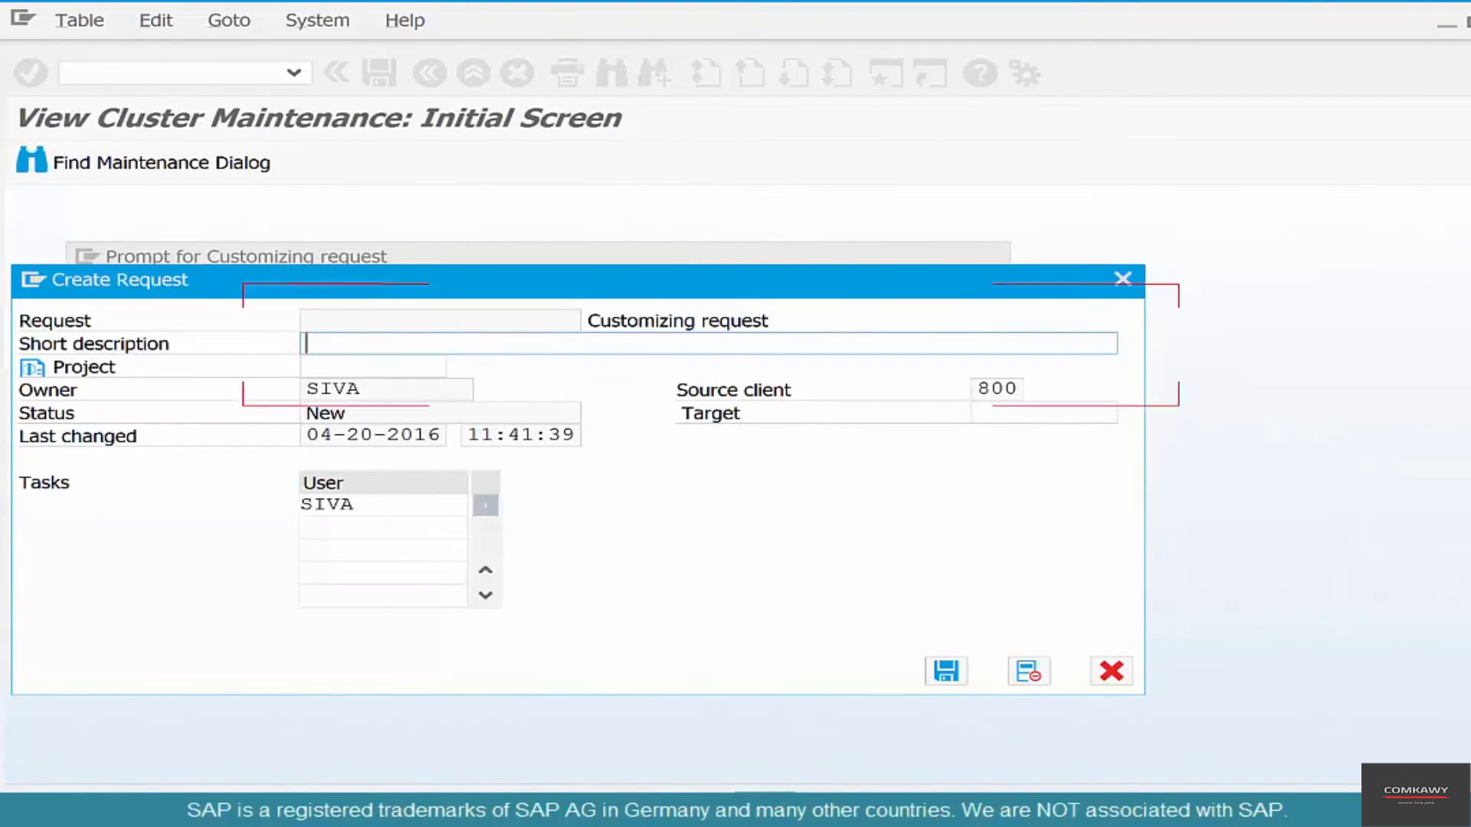
{"action": "type", "text": "Cre"}
{"action": "type", "text": "ATE"}
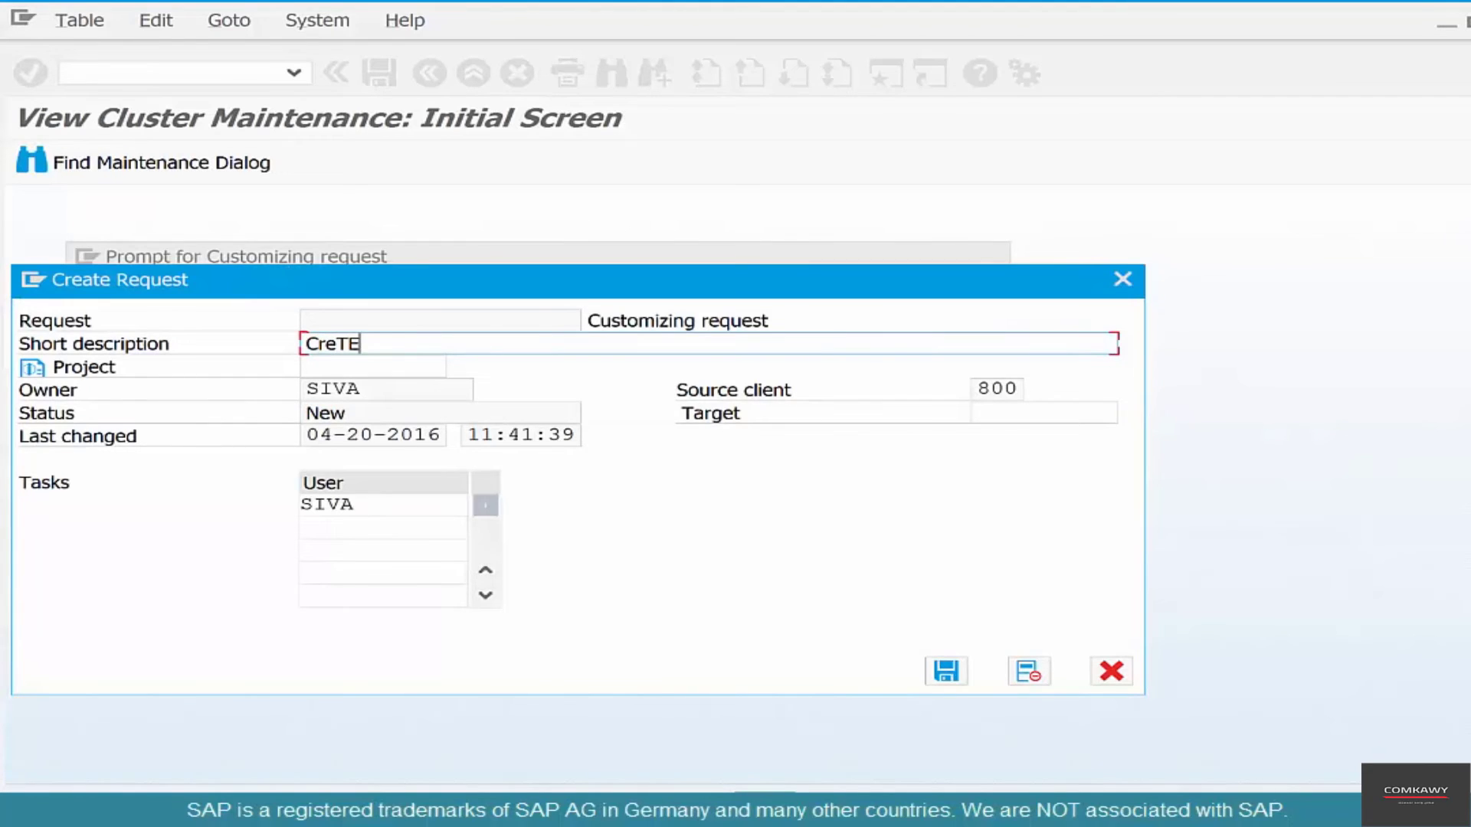
{"action": "key", "text": "BackSpace"}
{"action": "key", "text": "BackSpace"}
{"action": "key", "text": "BackSpace"}
{"action": "key", "text": "BackSpace"}
{"action": "type", "text": "eate Storage Locations RAW, COFF, BAKE for Plant CHI1"}
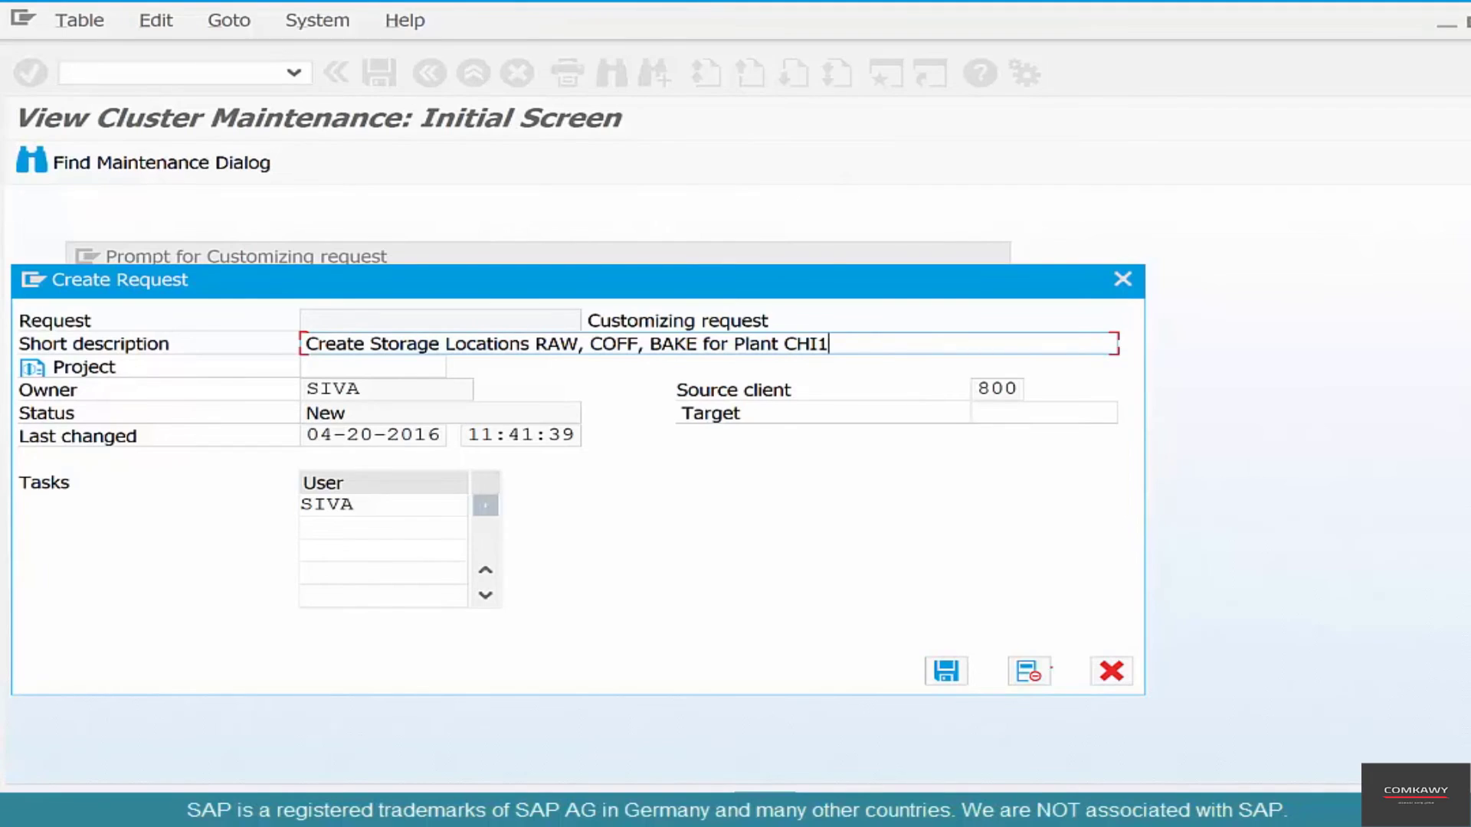
{"action": "left_click", "coordinate": [946, 671]}
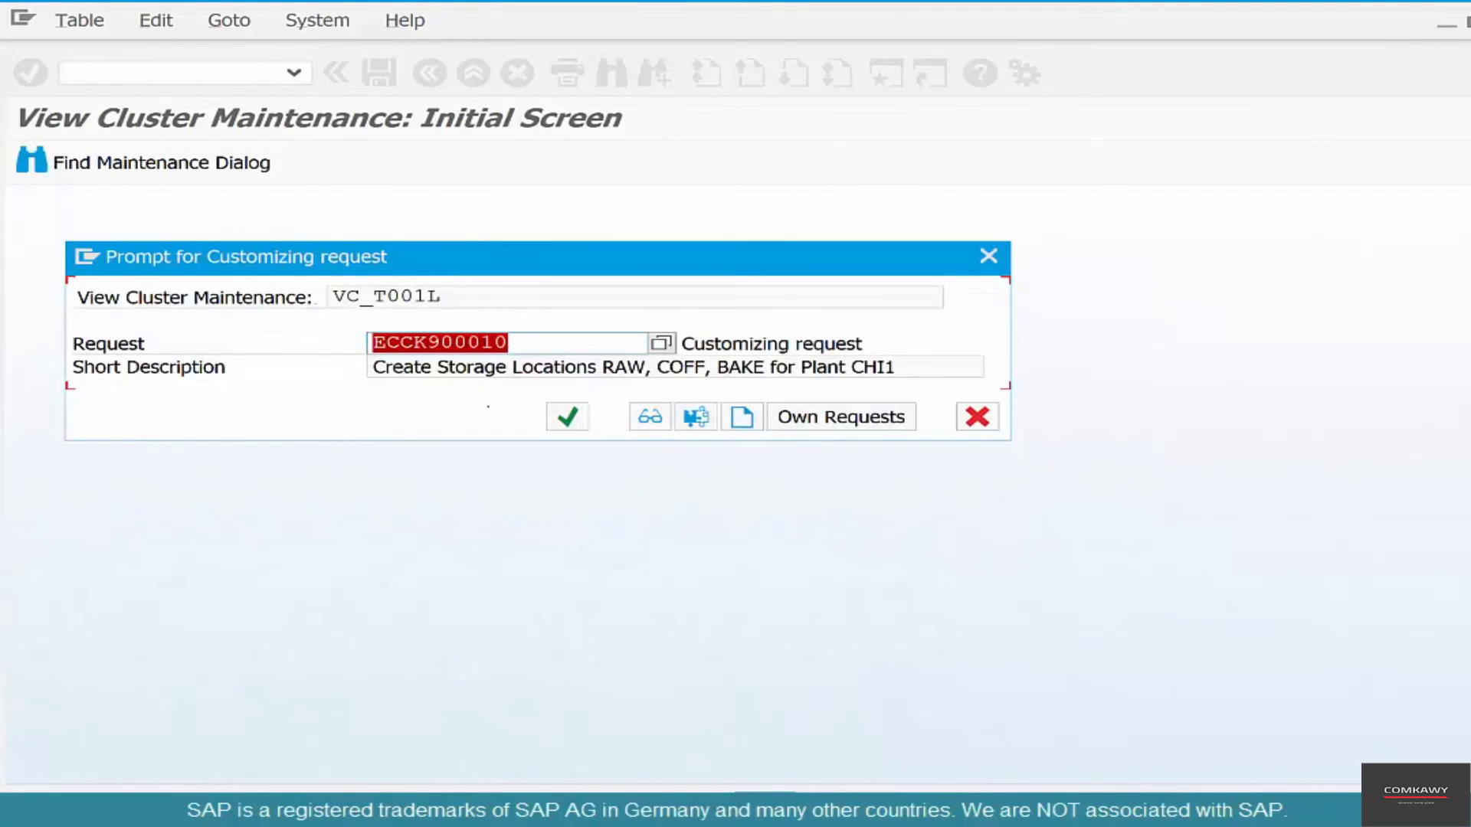
{"action": "key", "text": "Return"}
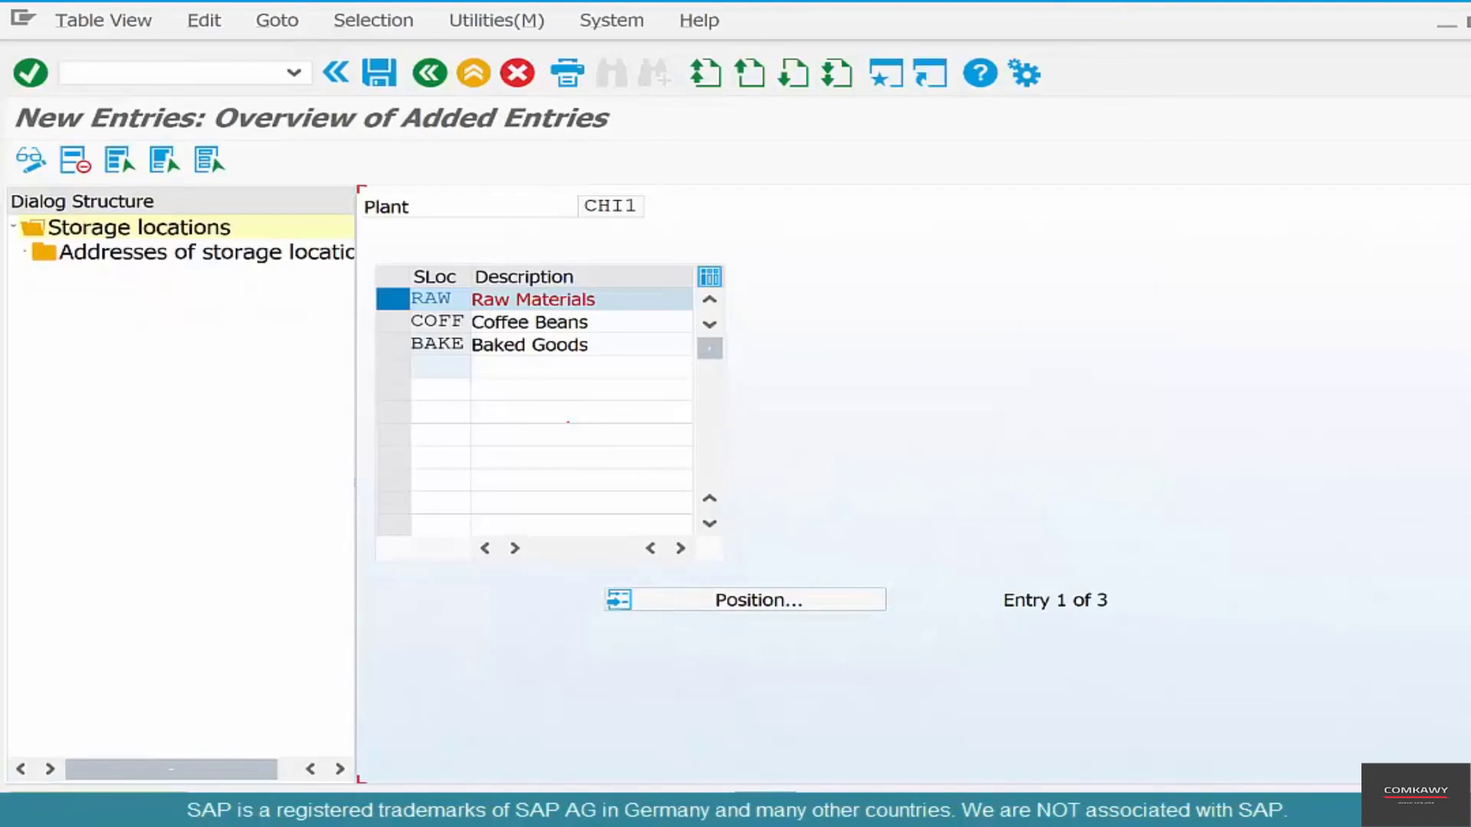
- Select the empty table row below the saved storage location entries
{"action": "left_click", "coordinate": [438, 367]}
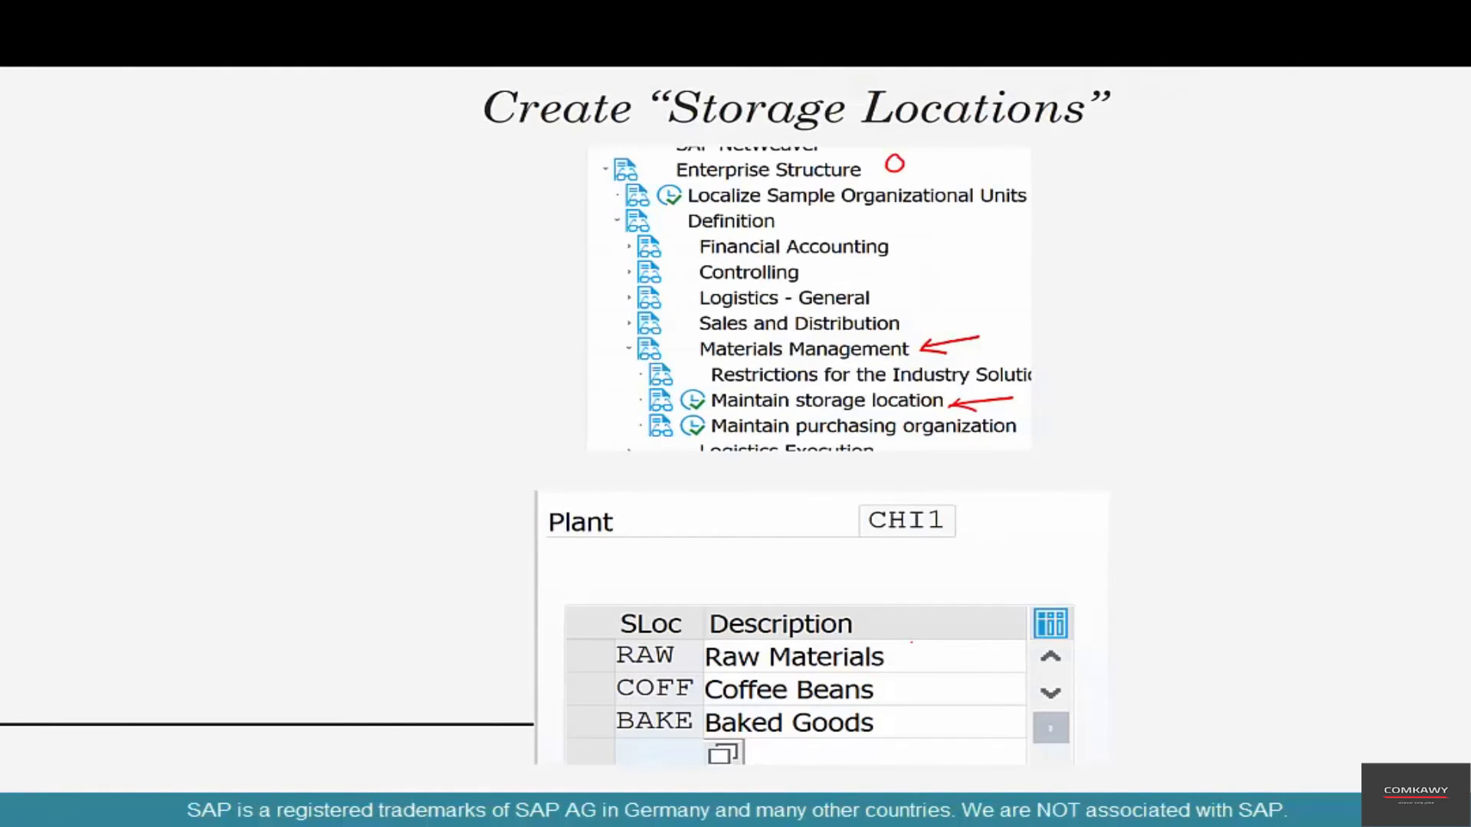
- Bracket RAW, COFF and BAKE on the slide, label them 'Stor. Loc', and arrow them to CHI1
{"action": "left_click_drag", "start_coordinate": [923, 644], "coordinate": [919, 727]}
{"action": "mouse_move", "coordinate": [974, 656]}
{"action": "left_mouse_down"}
{"action": "mouse_move", "coordinate": [959, 690]}
{"action": "mouse_move", "coordinate": [988, 680]}
{"action": "left_mouse_up"}
{"action": "left_click", "coordinate": [996, 675]}
{"action": "left_click_drag", "start_coordinate": [1041, 637], "coordinate": [1036, 674]}
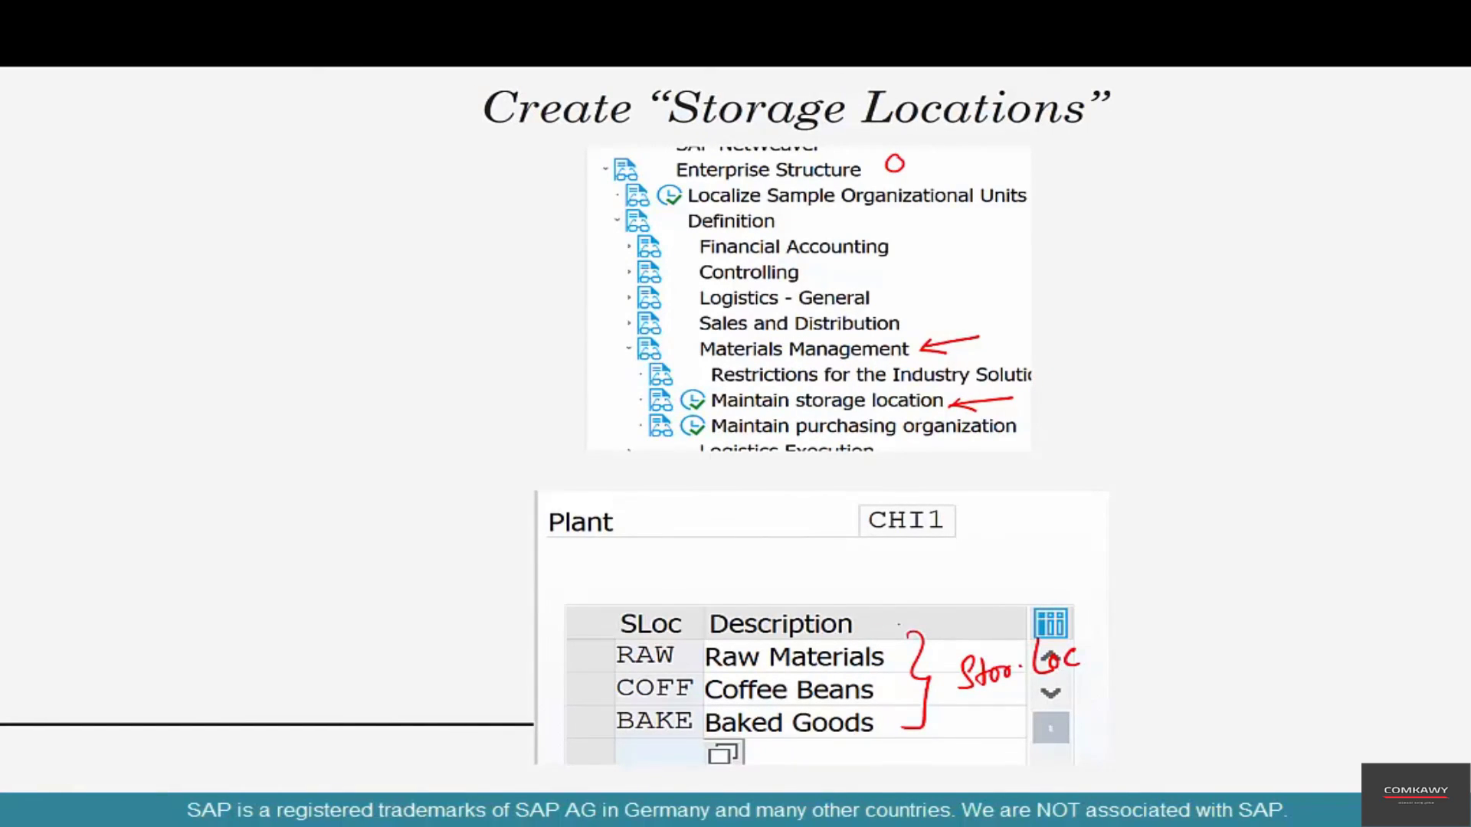
{"action": "left_click_drag", "start_coordinate": [877, 627], "coordinate": [940, 553]}
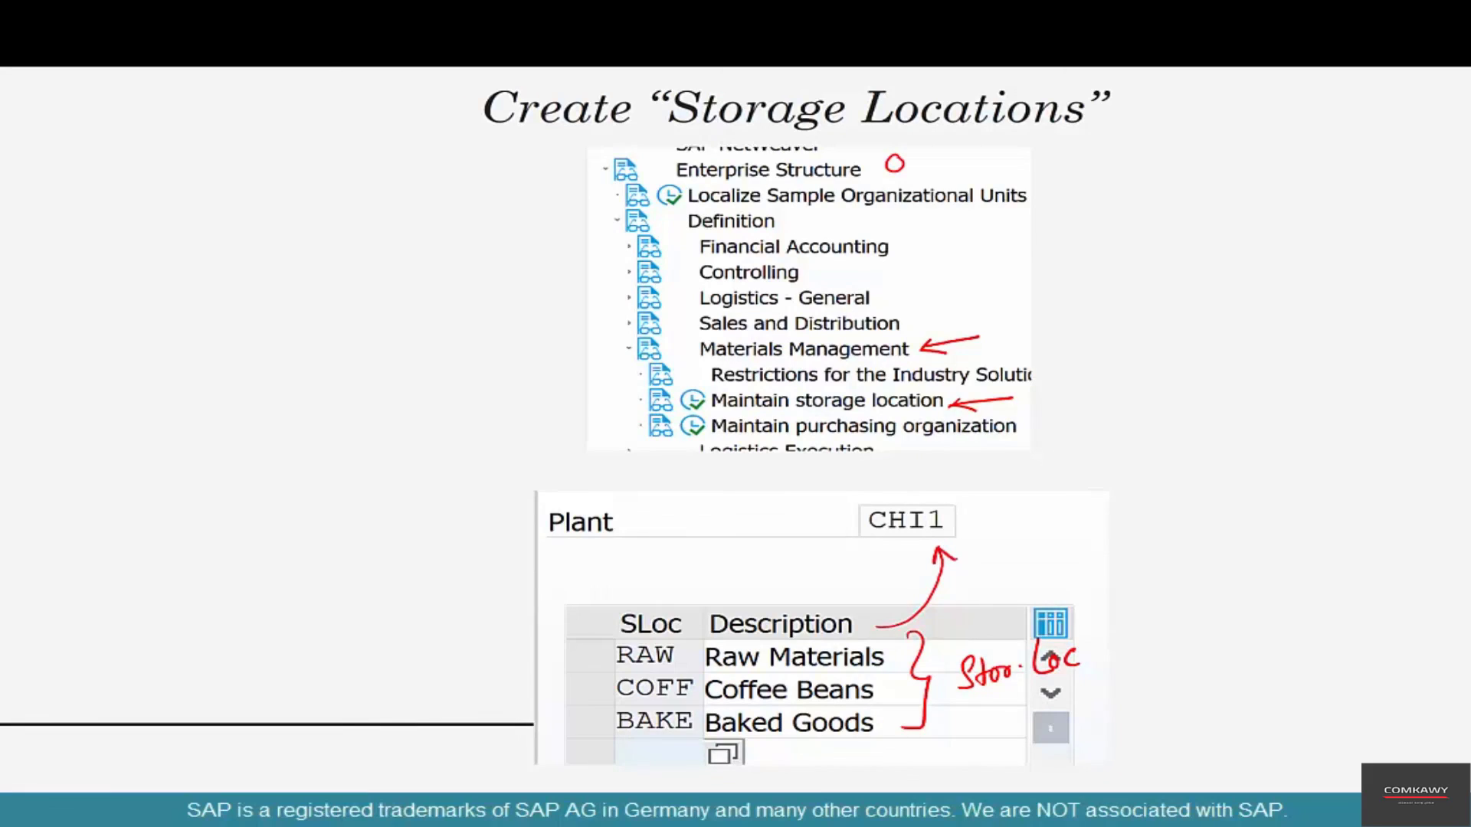